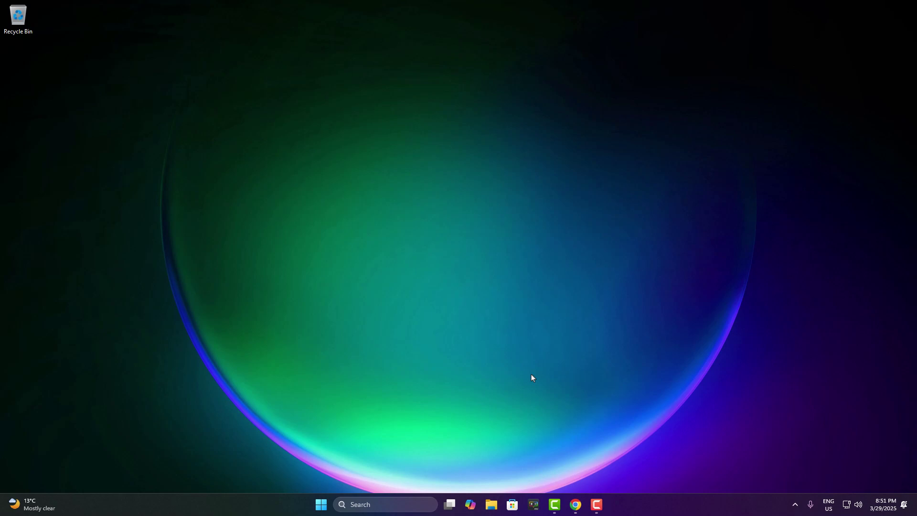
- Show the pinned Social Apps group in the Start menu
left_click(316, 505)
left_click(493, 238)
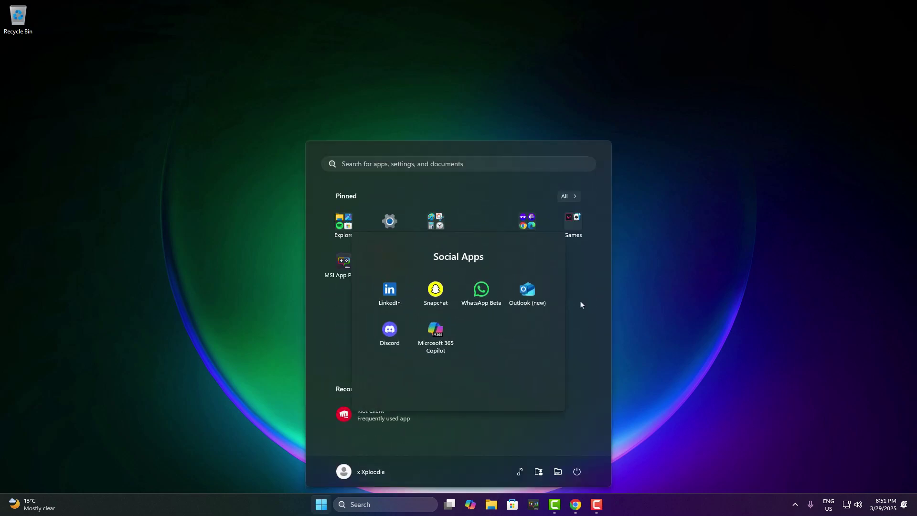
left_click(527, 236)
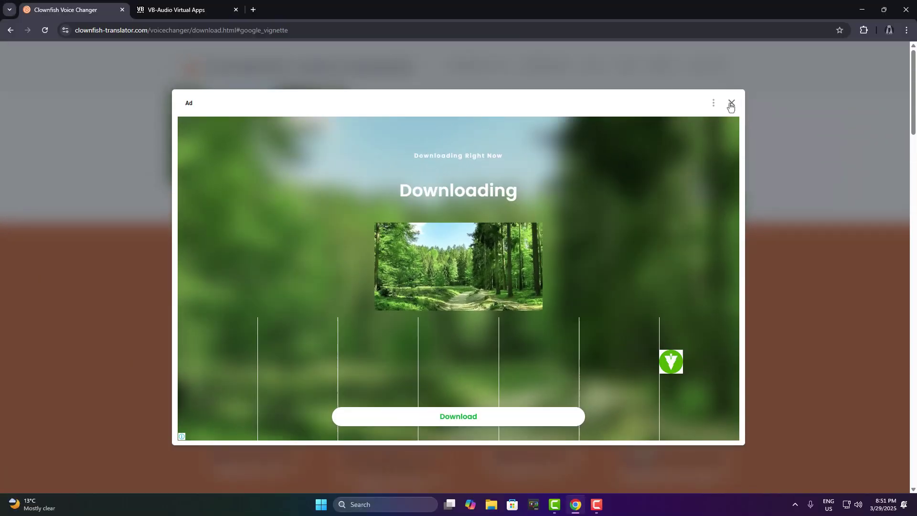
- In Chrome, dismiss the ad covering the Clownfish Voice Changer download page and highlight part of the clownfish-translator.com address
left_click(731, 106)
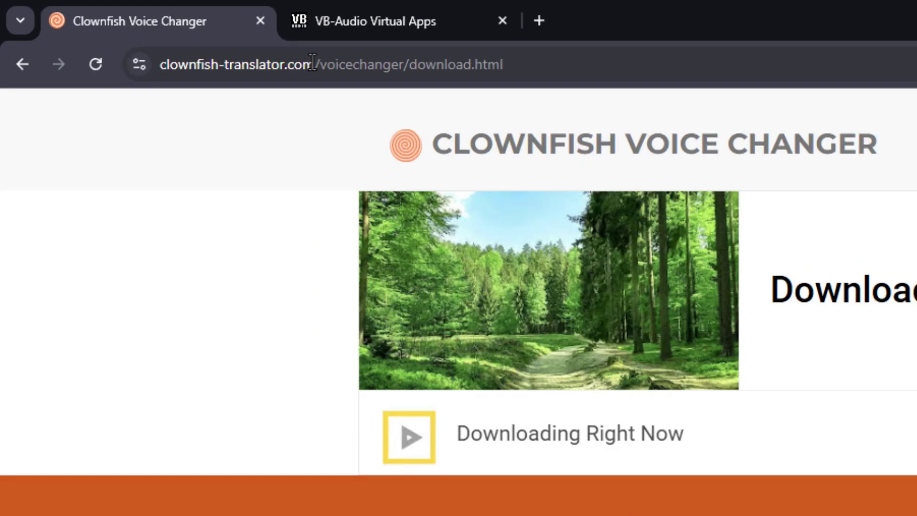
left_click_drag(147, 30, 116, 31)
left_click_drag(248, 64, 241, 65)
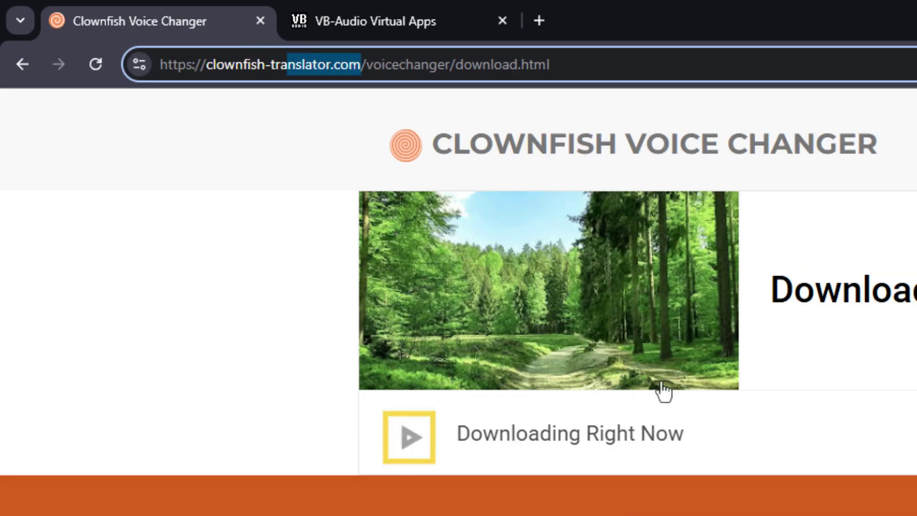
scroll(637, 334, "down", 2)
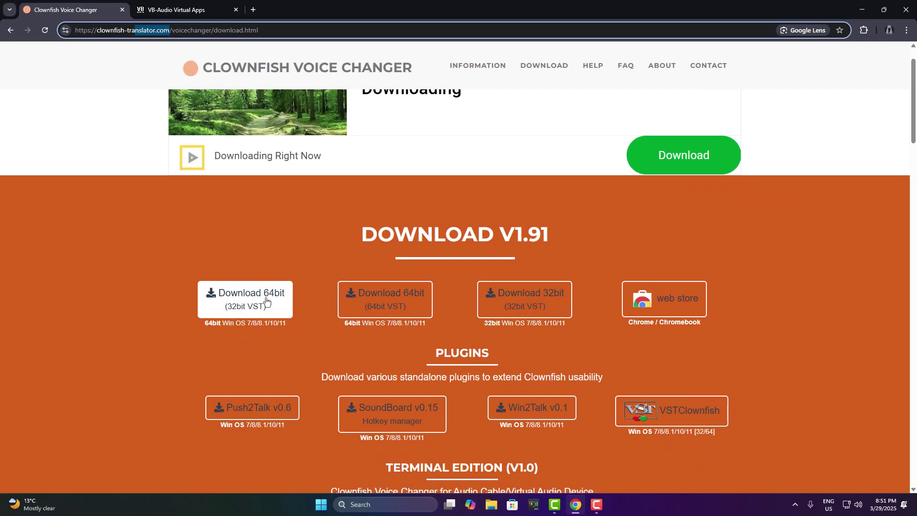
- Download the 64bit (32bit VST) version of Clownfish Voice Changer and launch its installer
left_click(258, 312)
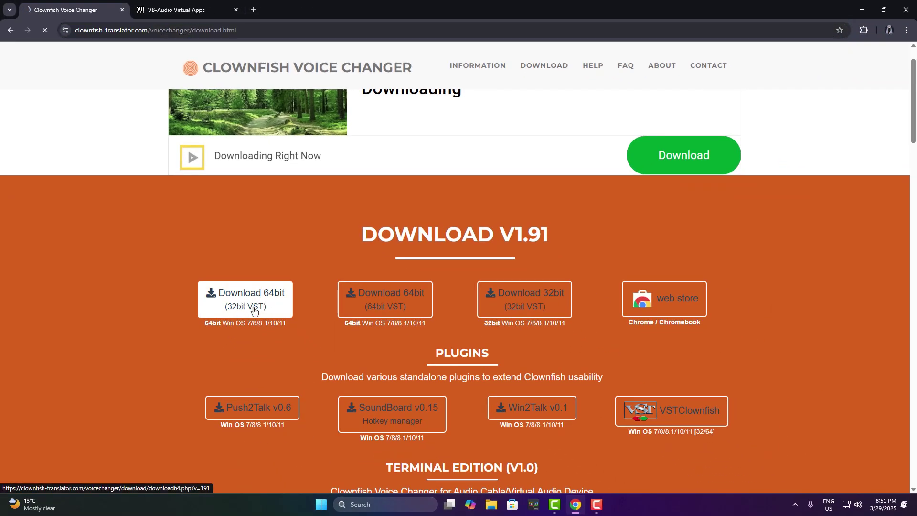
left_click(453, 292)
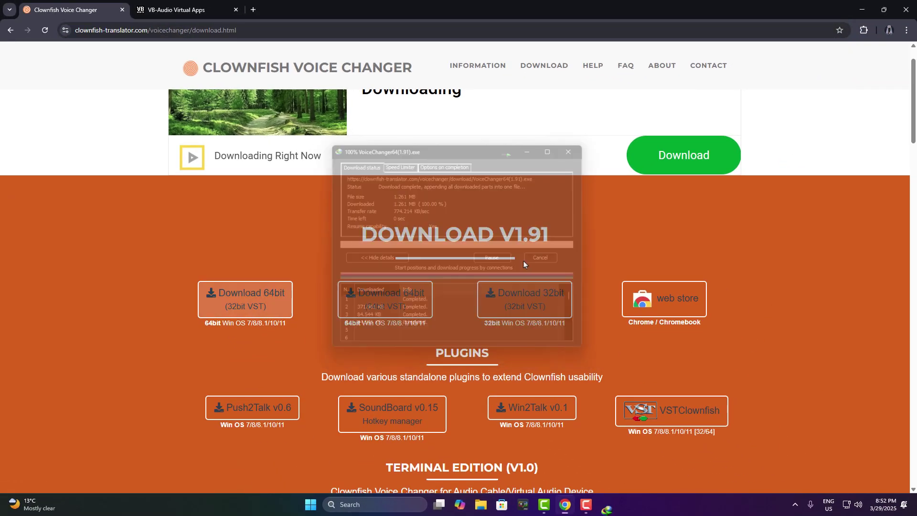
left_click(862, 9)
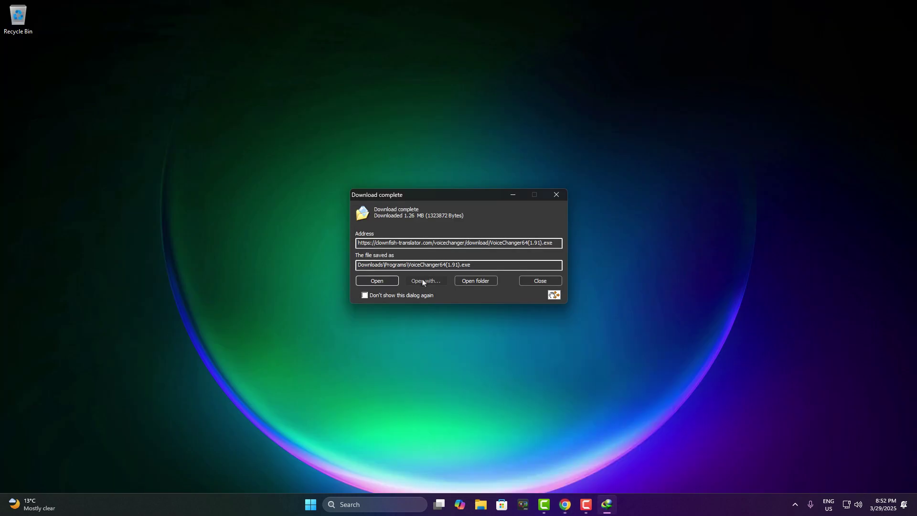
left_click(382, 281)
left_click(510, 333)
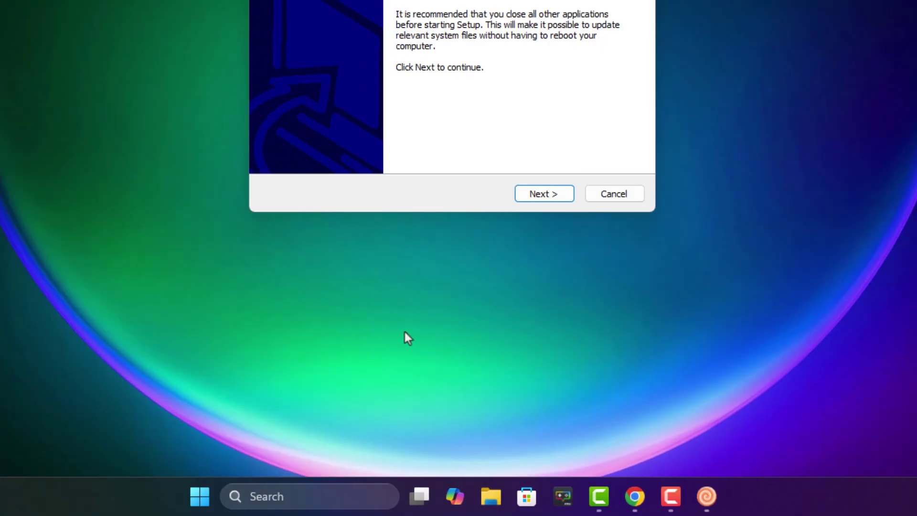
- Open System Information and check the PC's system type
key("super")
type("system ")
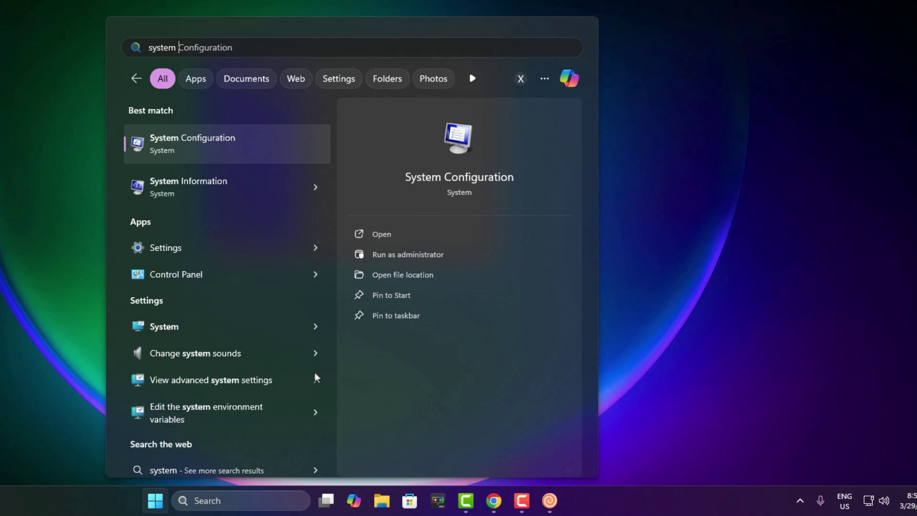
type("in")
key("Return")
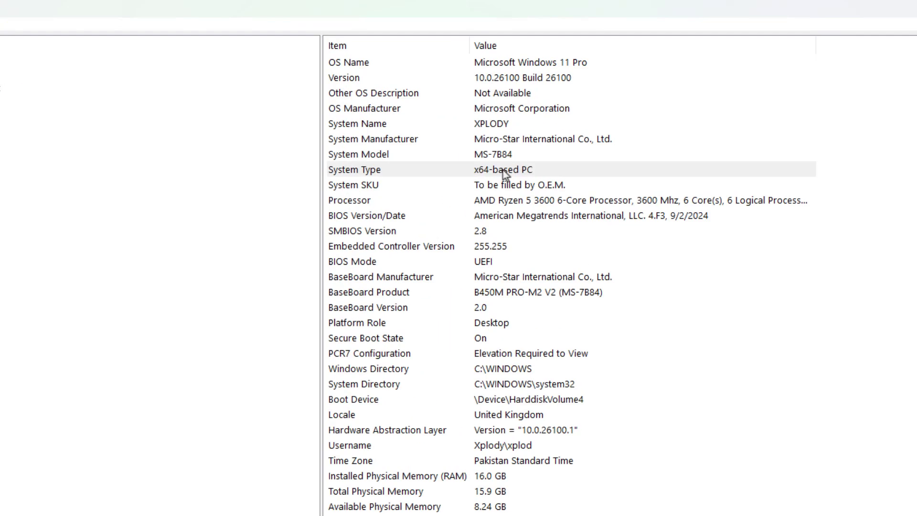
left_click(431, 138)
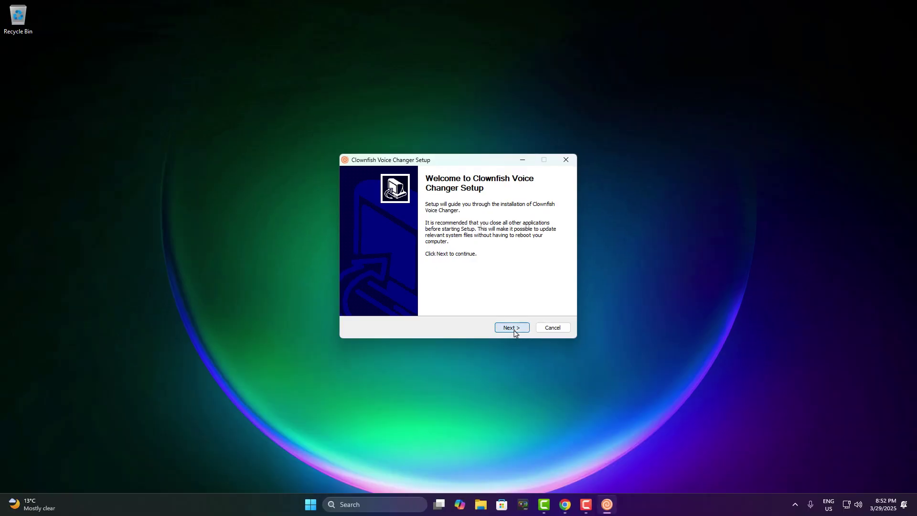
- Go through the Clownfish Voice Changer setup wizard with its default options and complete the installation
left_click(512, 328)
left_click(511, 328)
left_click(512, 327)
left_click(512, 328)
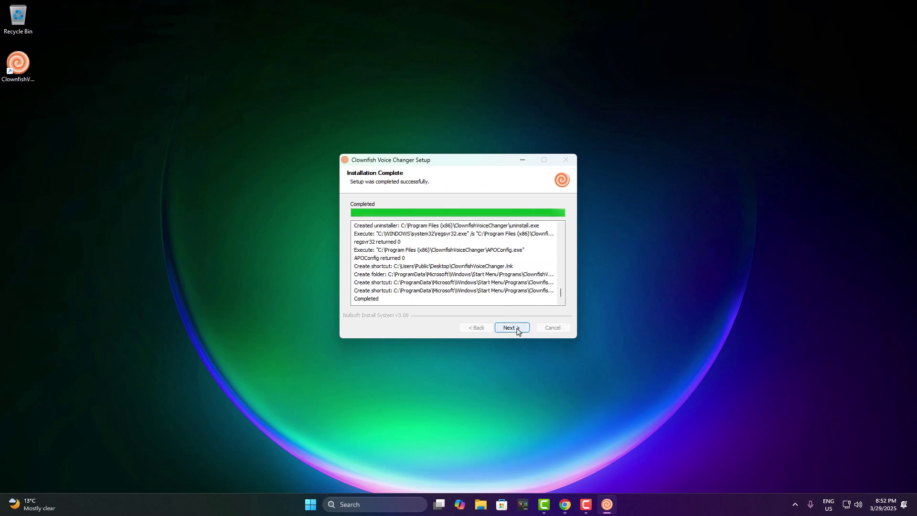
left_click(517, 329)
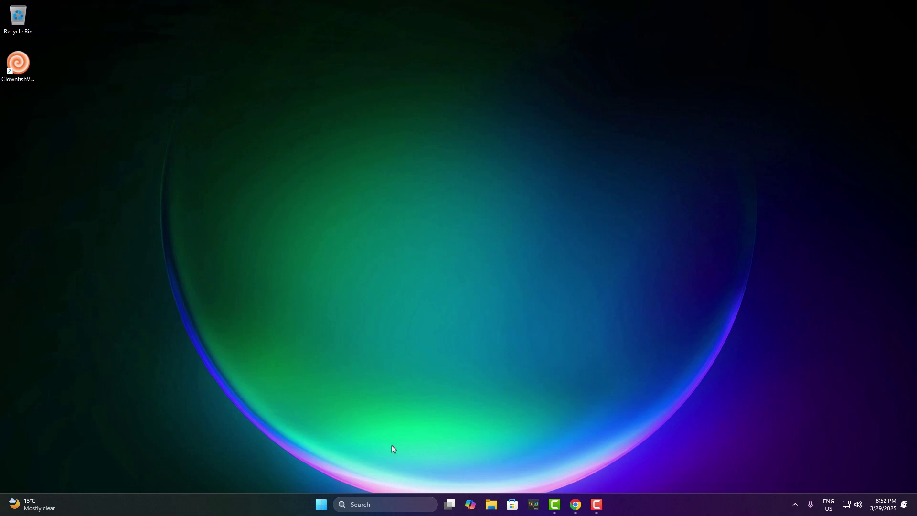
- Open the Sound settings under Hardware and Sound in Control Panel
left_click(321, 503)
type("control panel")
key("Return")
left_click(370, 233)
key("alt+Left")
left_click(365, 257)
left_click(343, 218)
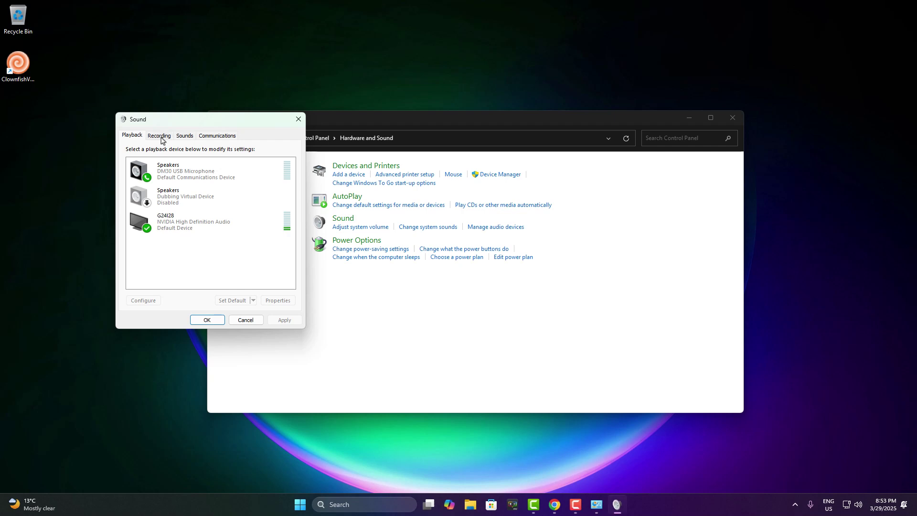
- Set the DM30 USB Microphone as the default communication device for recording, save the change and close Control Panel
left_click(159, 136)
left_click(193, 179)
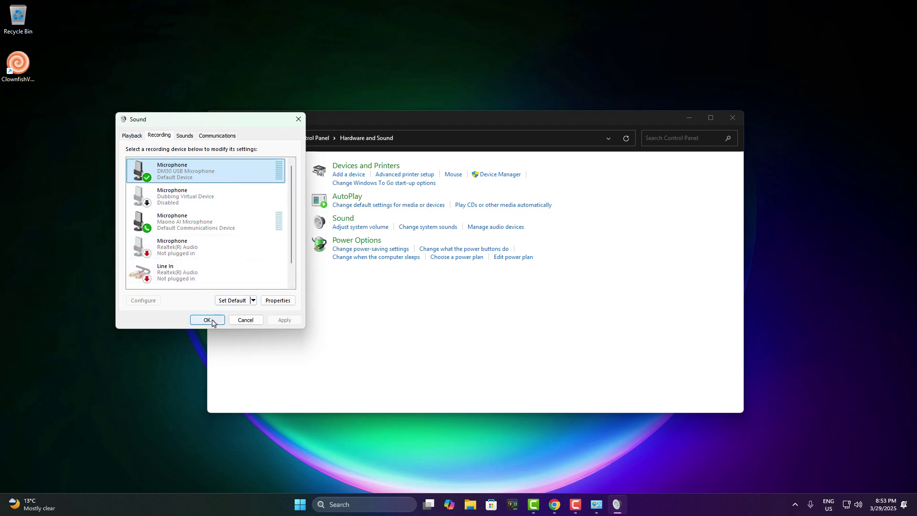
right_click(217, 170)
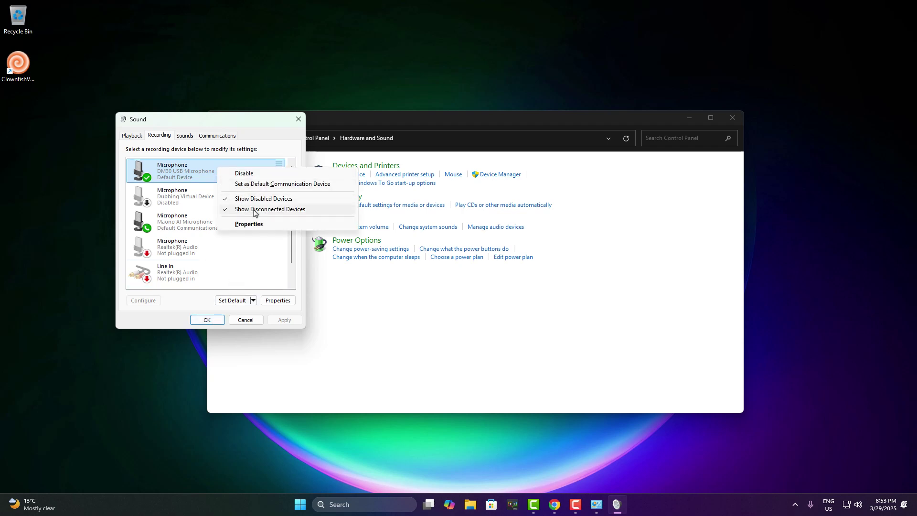
left_click(262, 184)
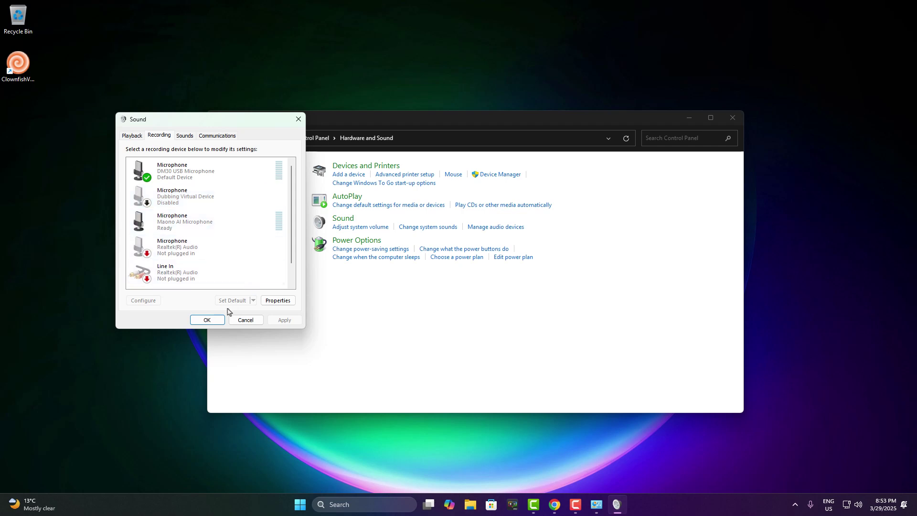
left_click(215, 323)
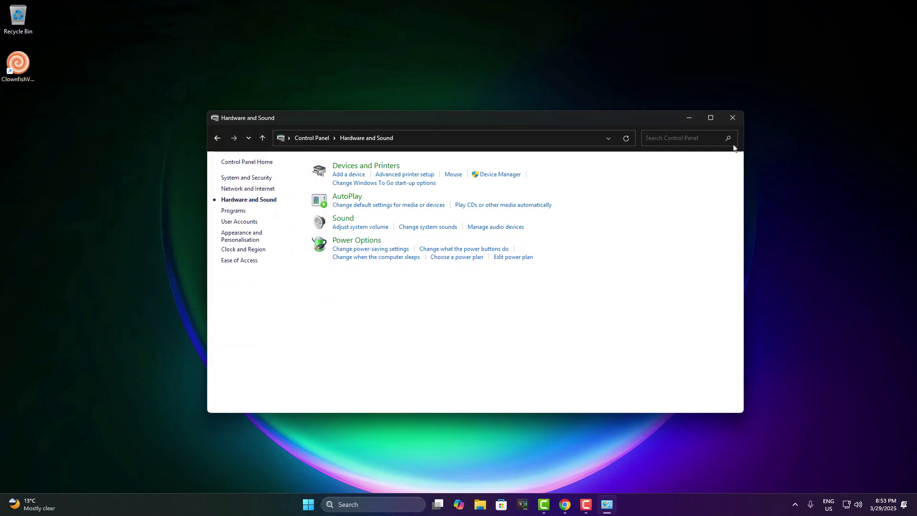
left_click(732, 117)
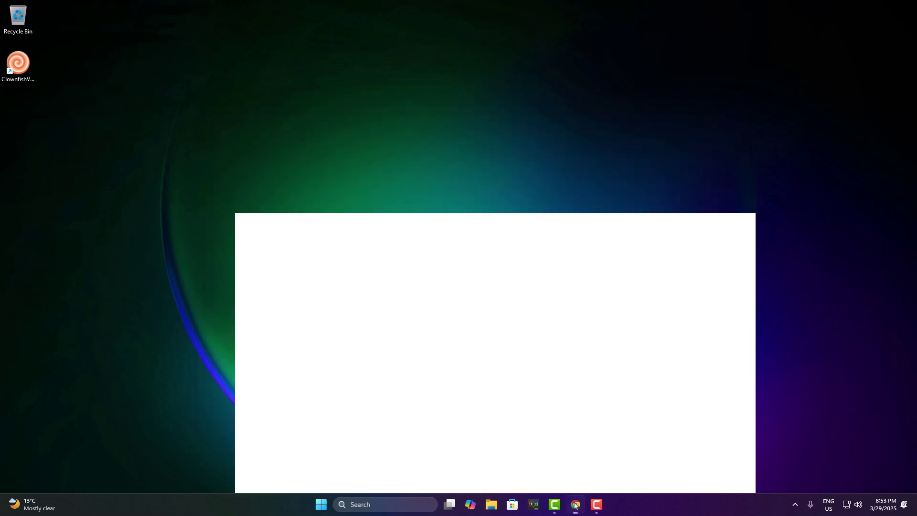
- Switch to the VB-Audio page in Chrome and download the Windows package VBCABLE_Driver_Pack45.zip
key("ctrl+Tab")
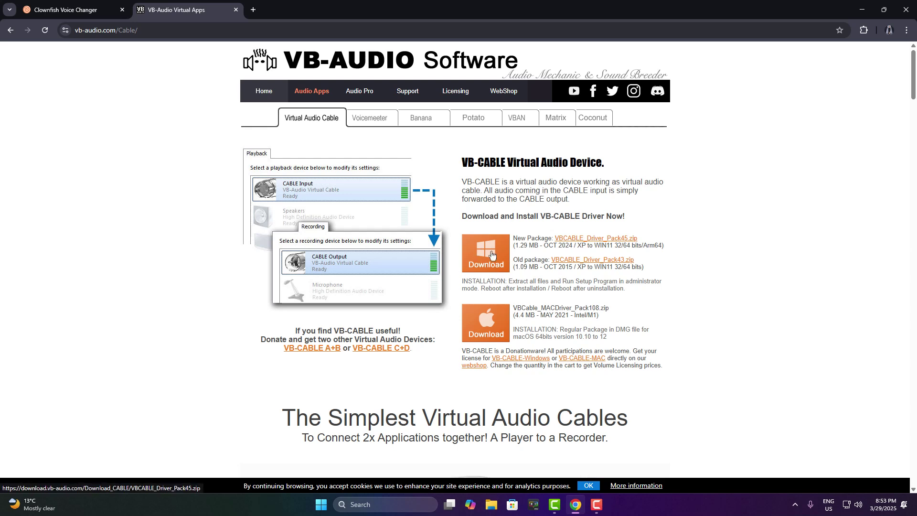
left_click(485, 257)
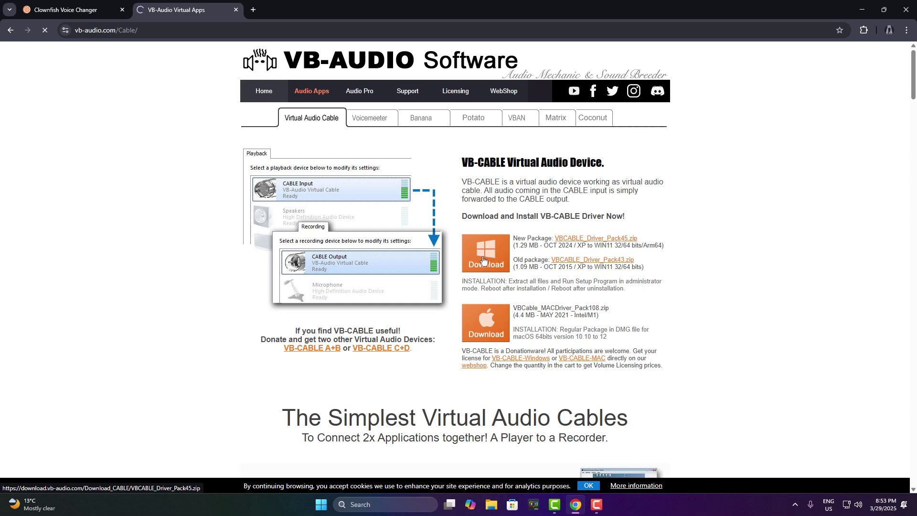
left_click(466, 292)
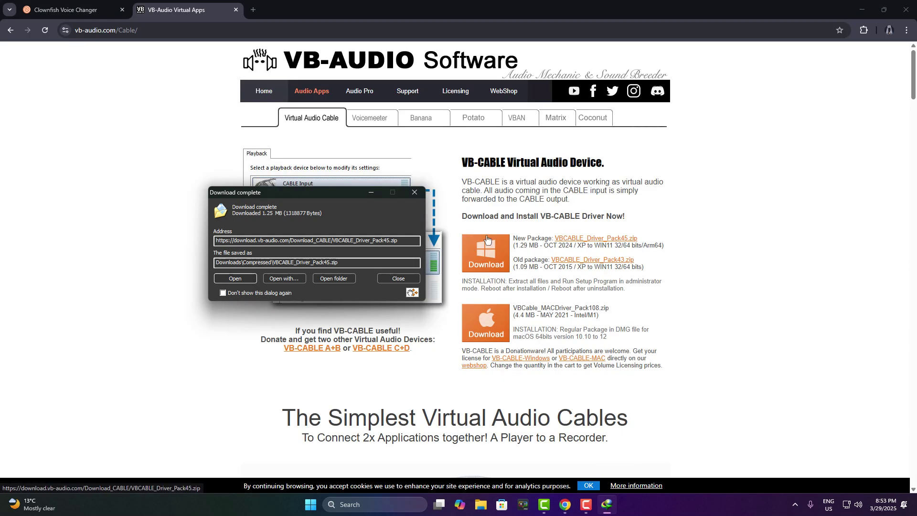
- Open the download's folder and extract the VBCABLE_Driver_Pack45 archive into that same folder with WinRAR
left_click(334, 278)
right_click(314, 197)
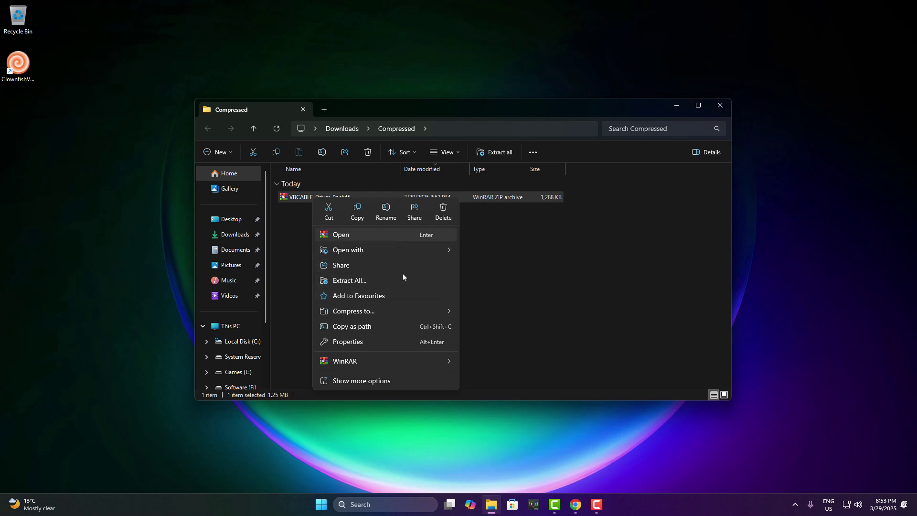
mouse_move(416, 361)
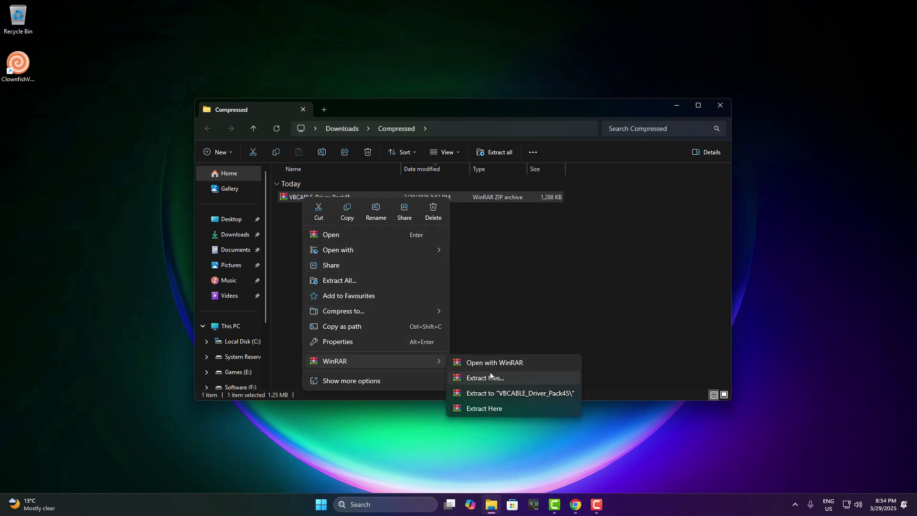
left_click(508, 408)
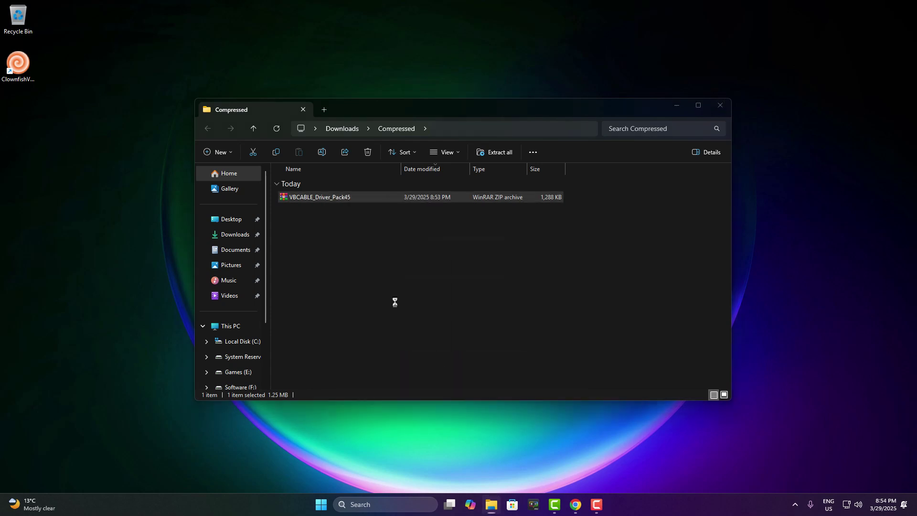
- Run VBCABLE_Setup_x64 from the extracted files as administrator
right_click(364, 252)
left_click(334, 237)
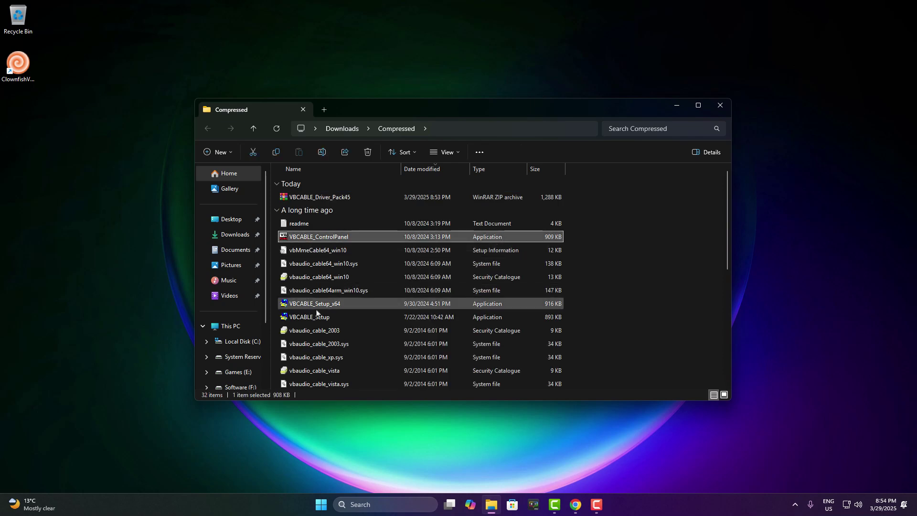
left_click(315, 307)
right_click(315, 307)
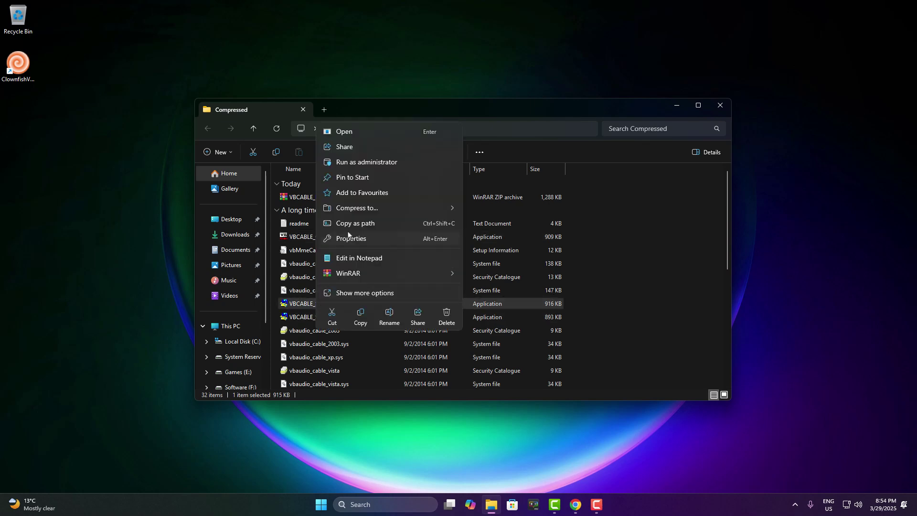
left_click(360, 163)
left_click(428, 359)
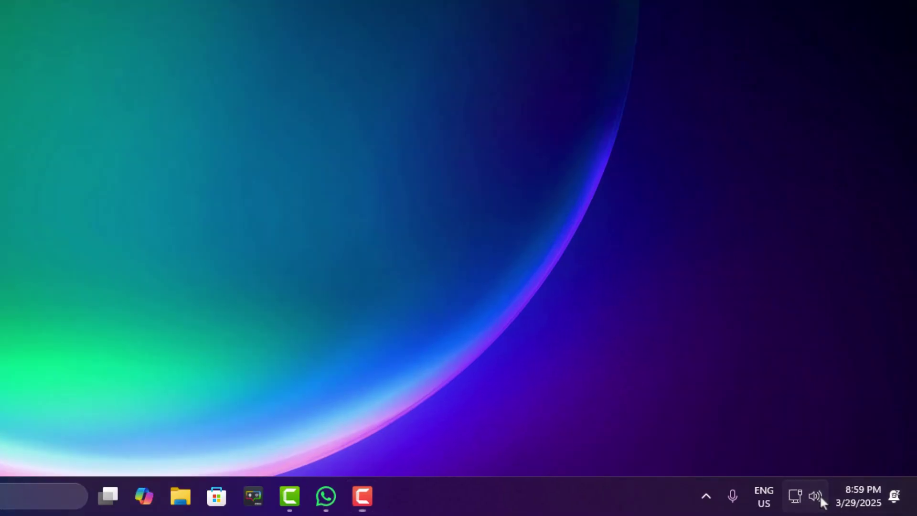
- Set the system output device in the volume mixer to G24I28 (NVIDIA High Definition Audio) and close Settings
right_click(861, 505)
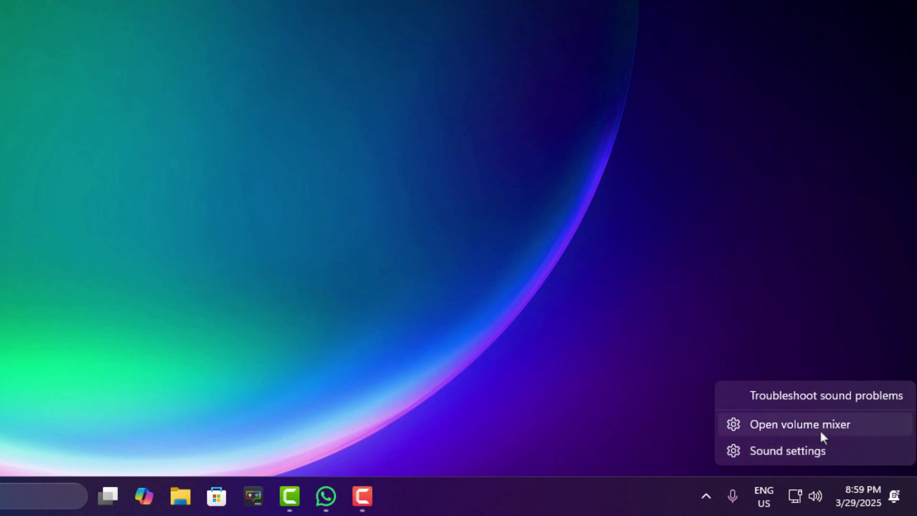
left_click(823, 429)
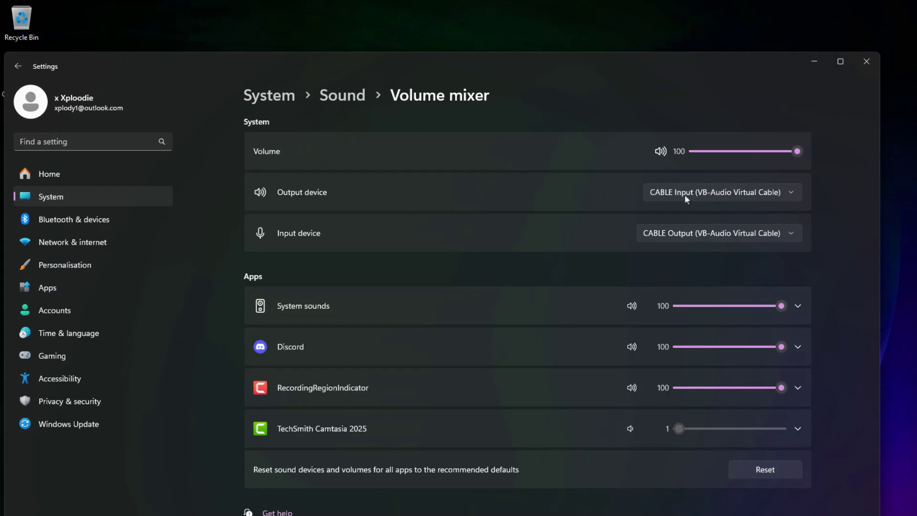
left_click(686, 197)
left_click(703, 175)
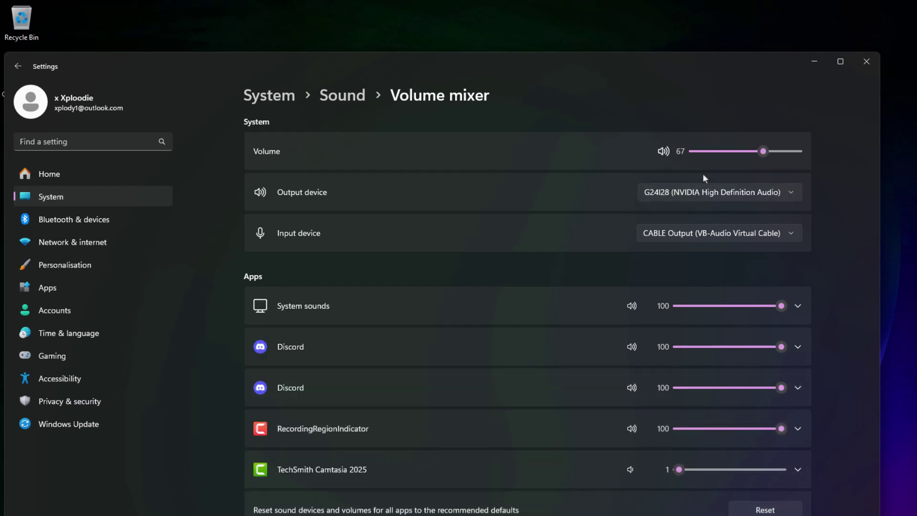
left_click(866, 61)
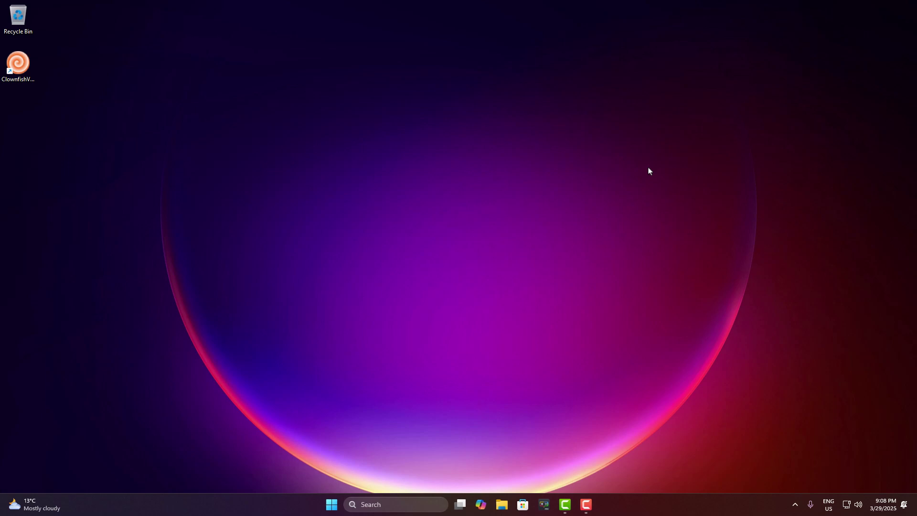
- Open the Sound settings under Control Panel's Hardware and Sound and show the recording devices
key("super")
type("control pan")
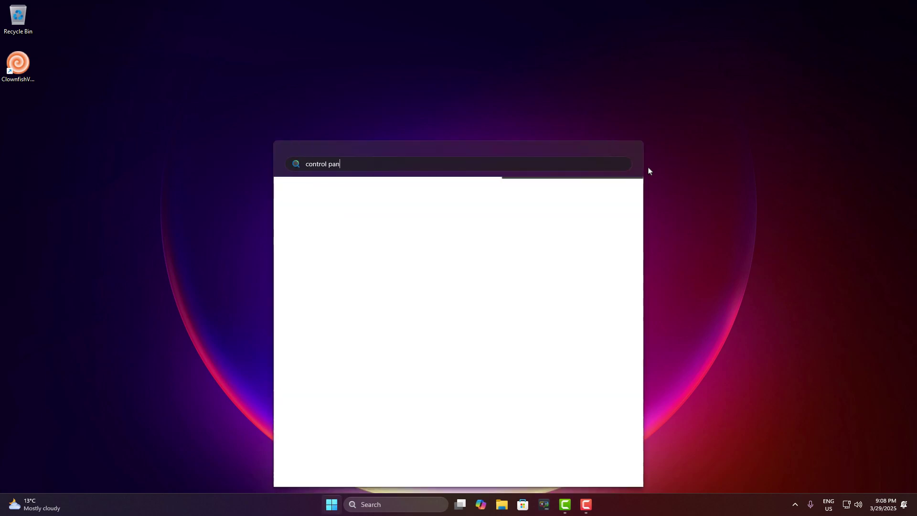
type("el")
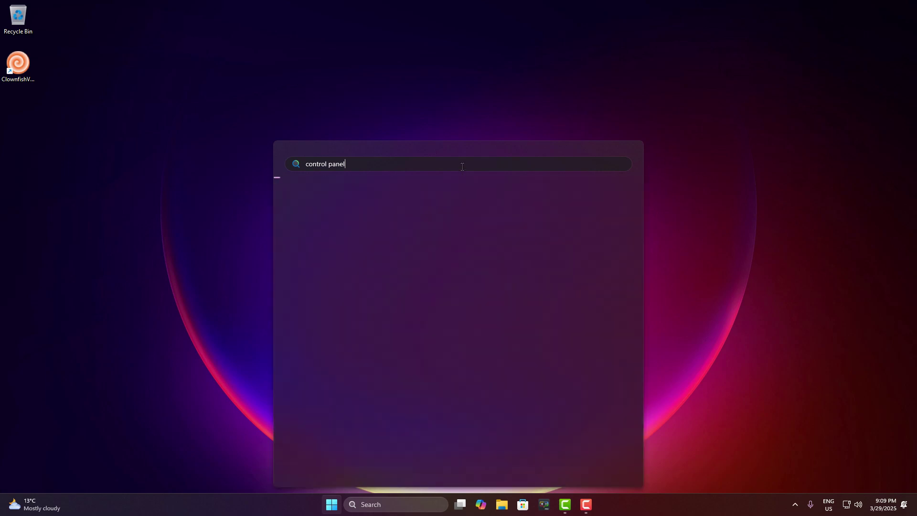
key("Return")
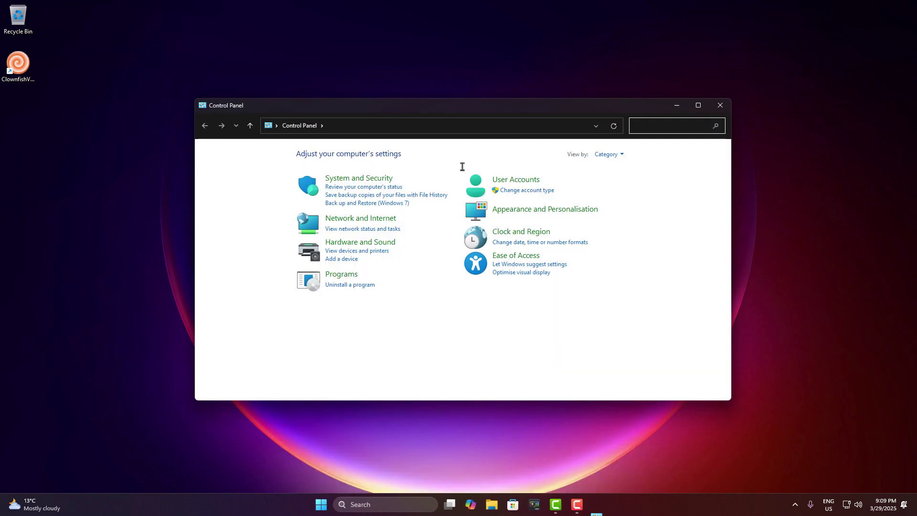
left_click(339, 242)
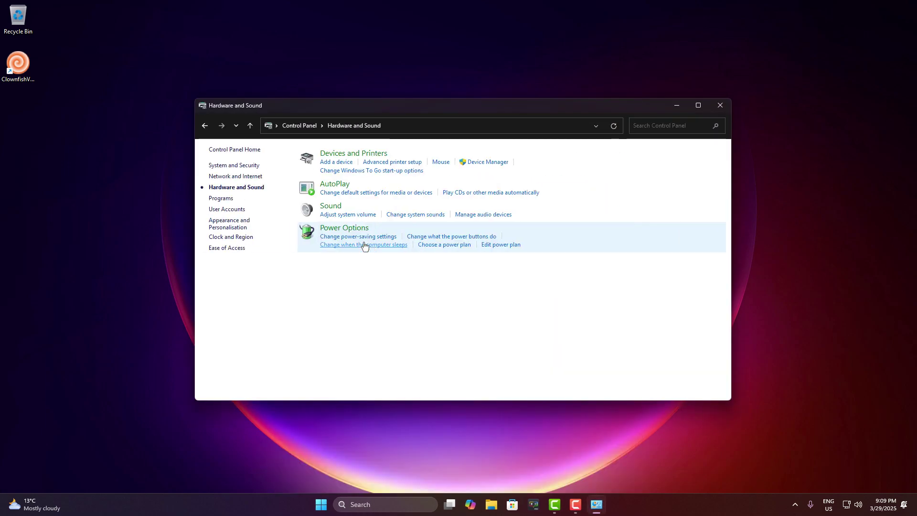
left_click(334, 208)
left_click(115, 84)
left_click_drag(121, 79, 306, 145)
- Enable listening to the DM30 USB Microphone with playback through CABLE Input (VB-Audio Virtual Cable), apply the change, and close Control Panel
right_click(321, 183)
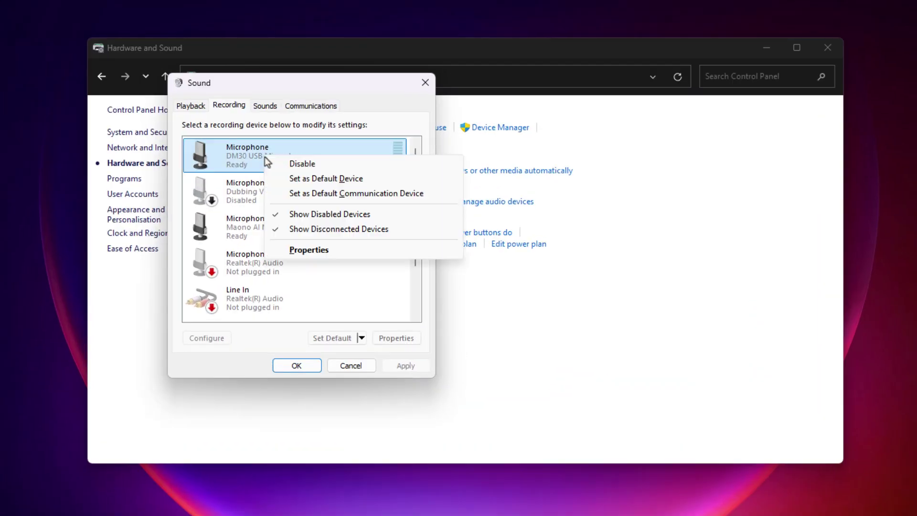
left_click(311, 249)
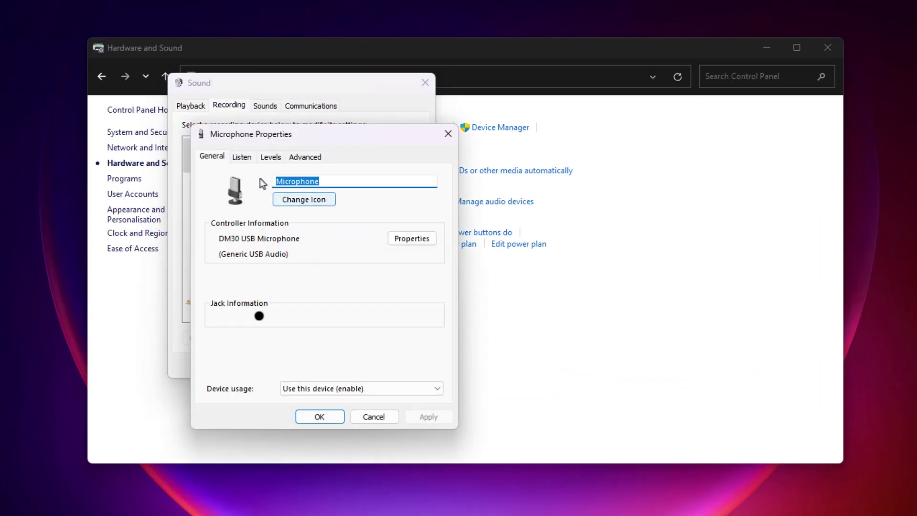
left_click(240, 161)
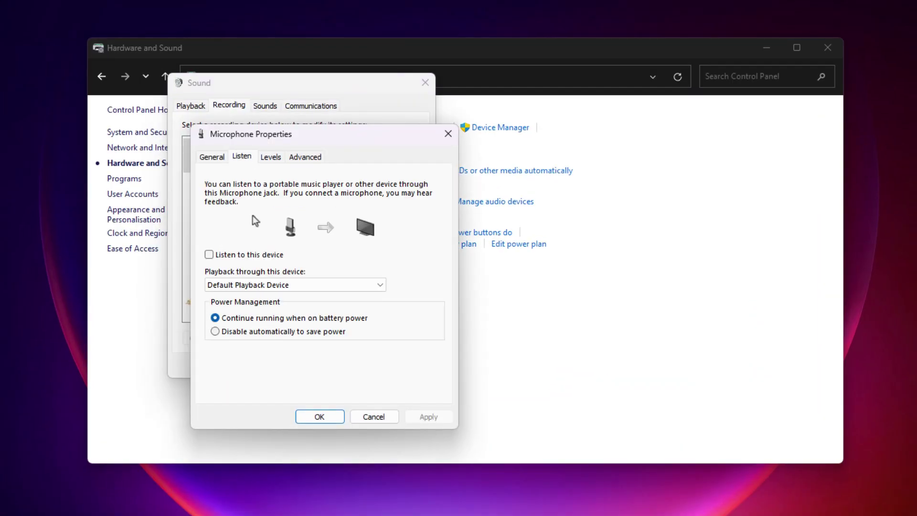
left_click(208, 254)
left_click(276, 288)
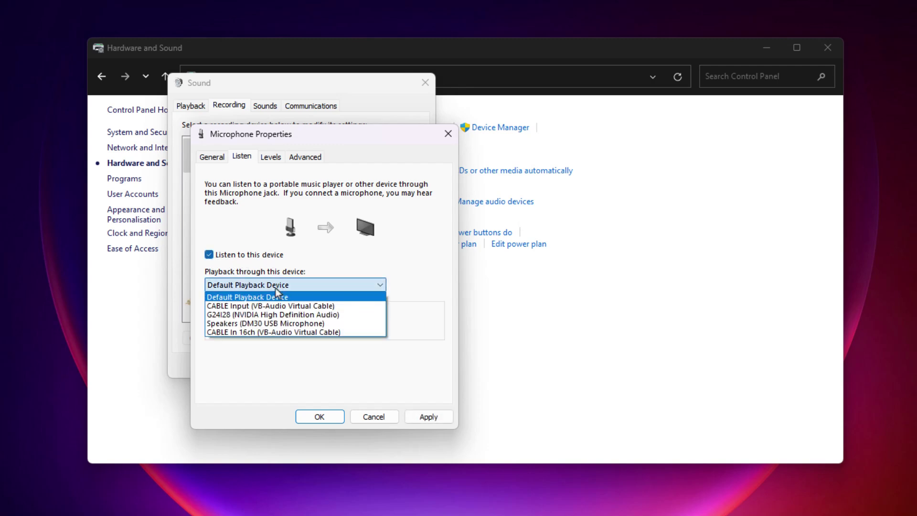
left_click(293, 306)
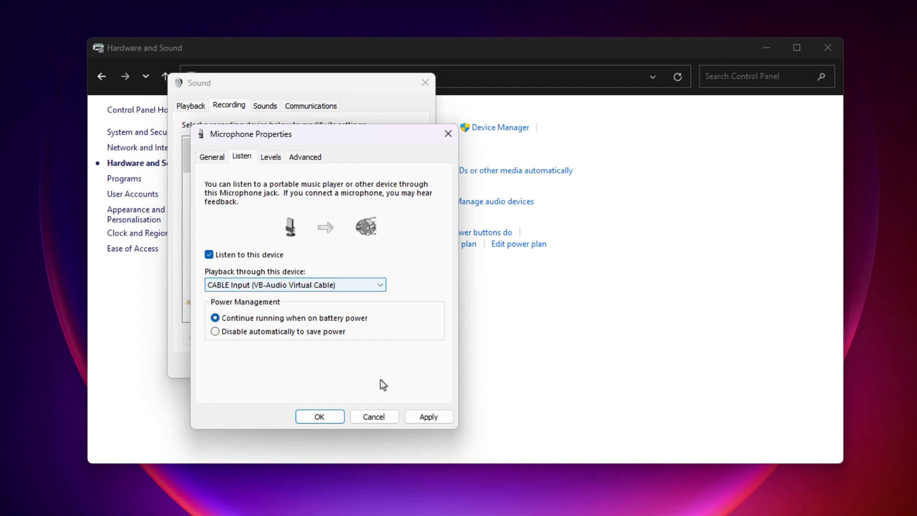
left_click(428, 416)
left_click(320, 415)
left_click(291, 367)
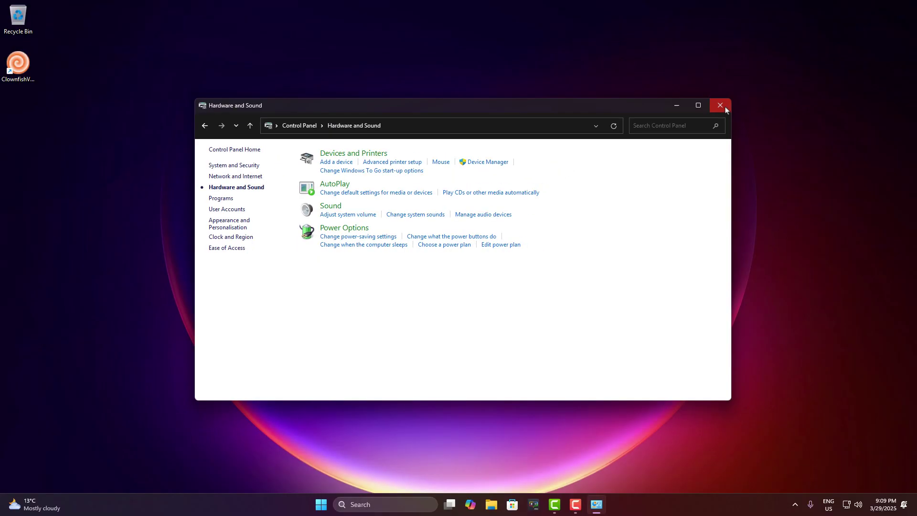
left_click(720, 106)
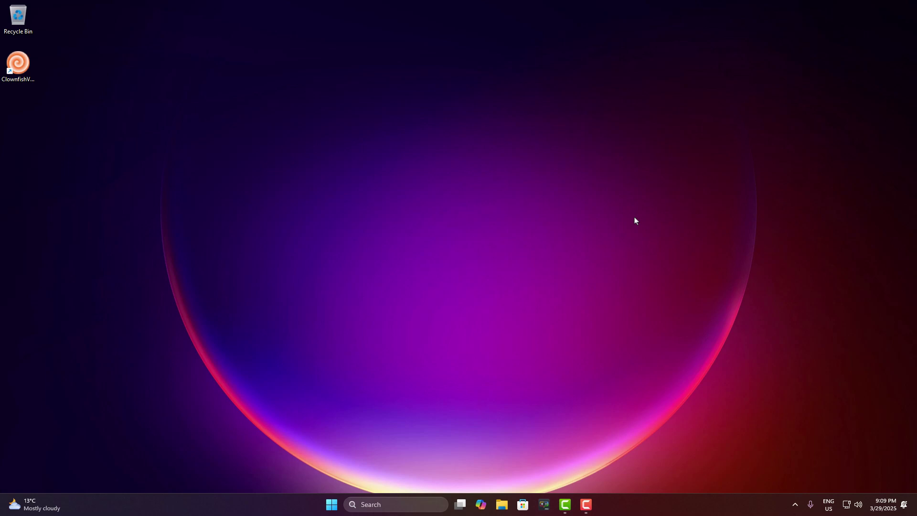
- Launch ClownfishVoiceChanger on the desktop
double_click(18, 64)
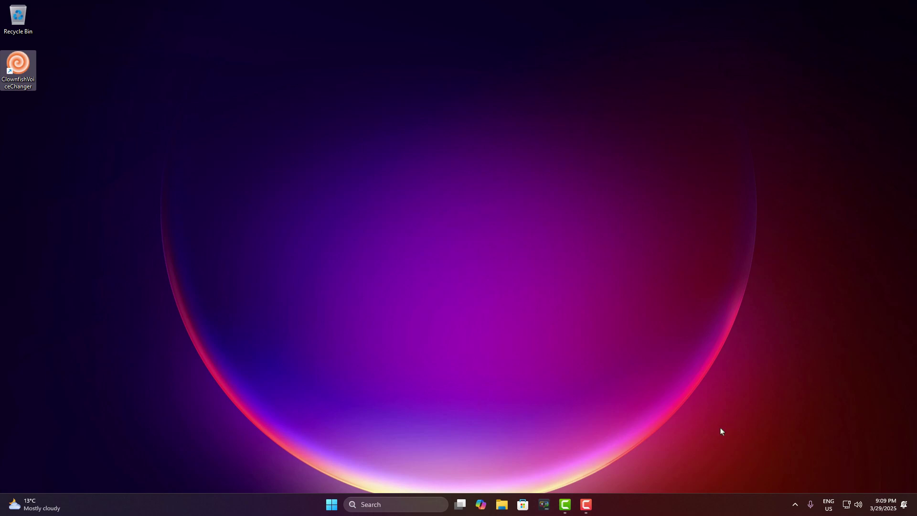
left_click(793, 505)
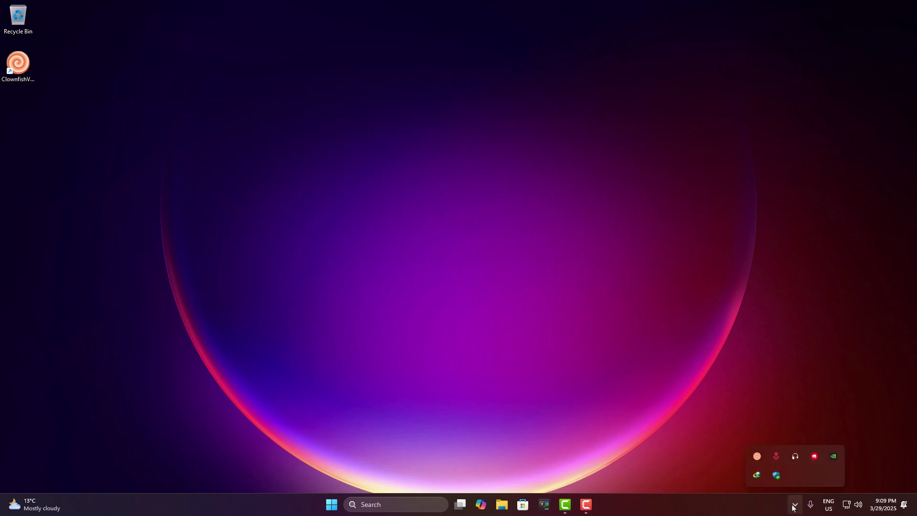
key("super")
type("clw")
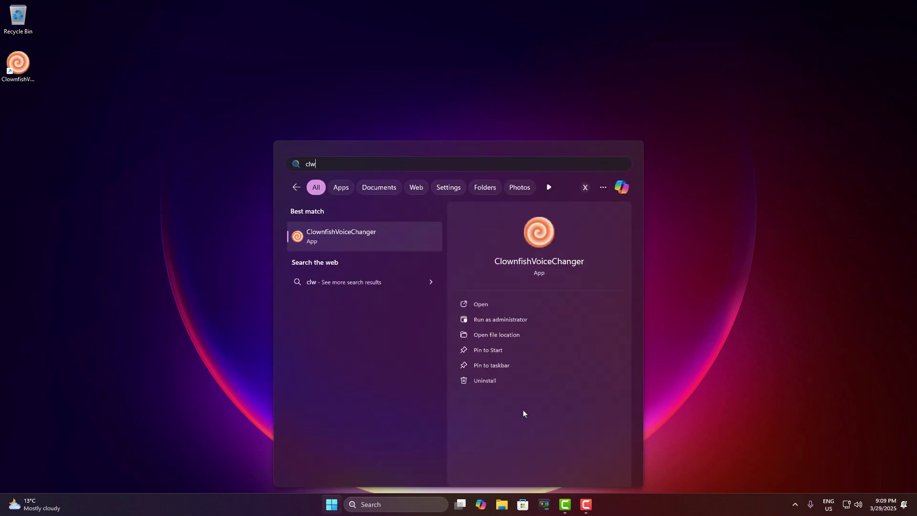
left_click(475, 304)
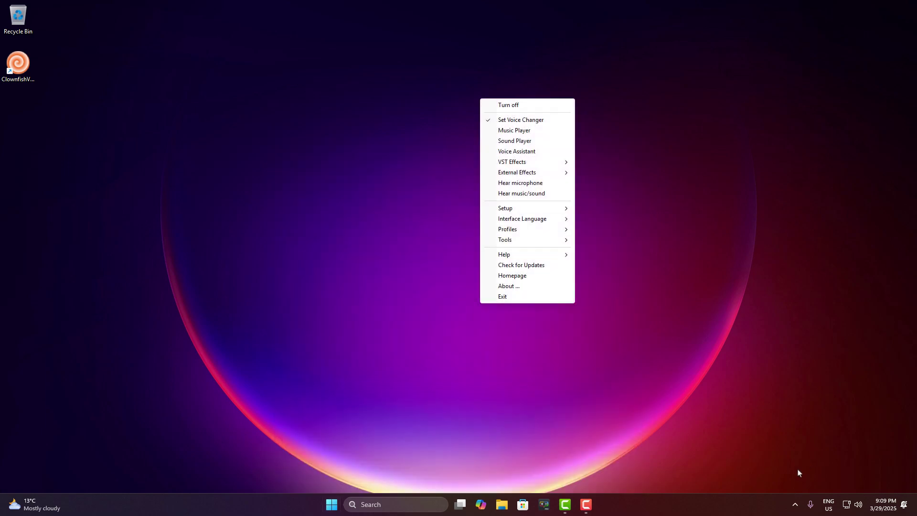
- Set Clownfish's microphone to CABLE Output (VB-Audio Virtual Cable)
left_click(789, 501)
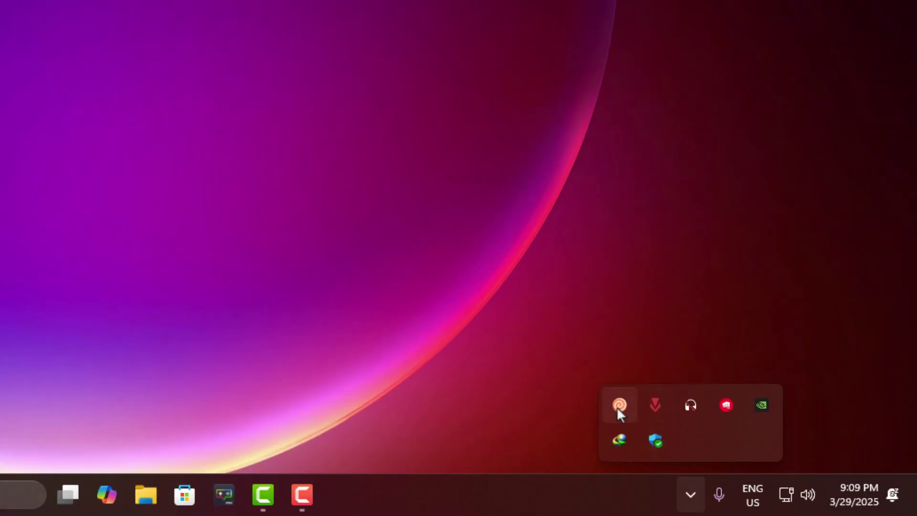
right_click(757, 458)
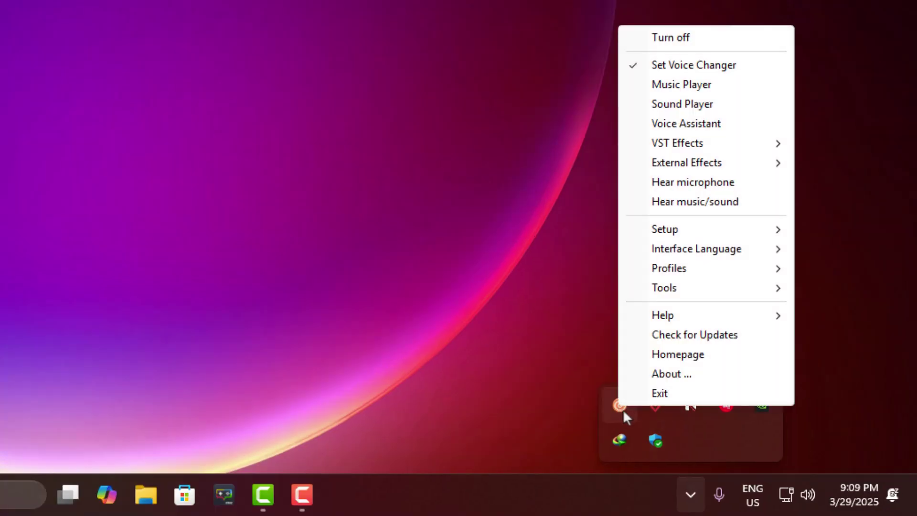
mouse_move(687, 237)
left_click(690, 494)
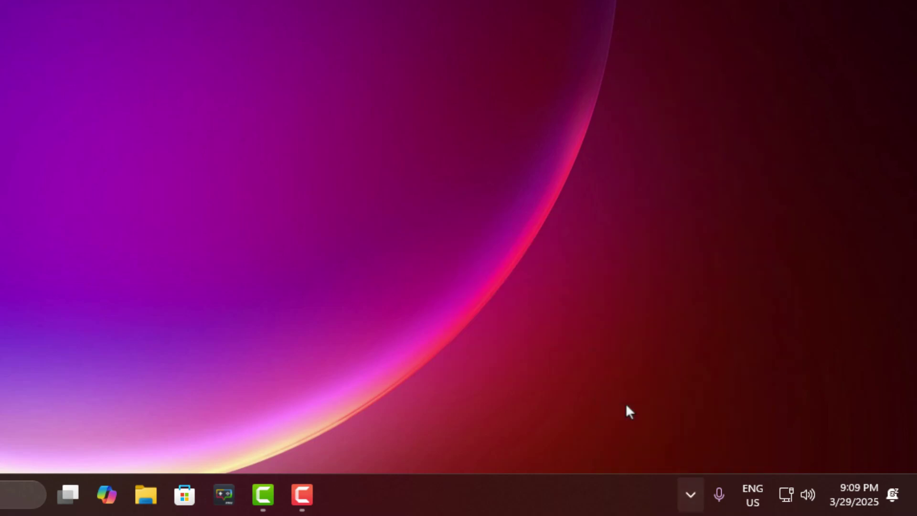
left_click(690, 495)
right_click(628, 406)
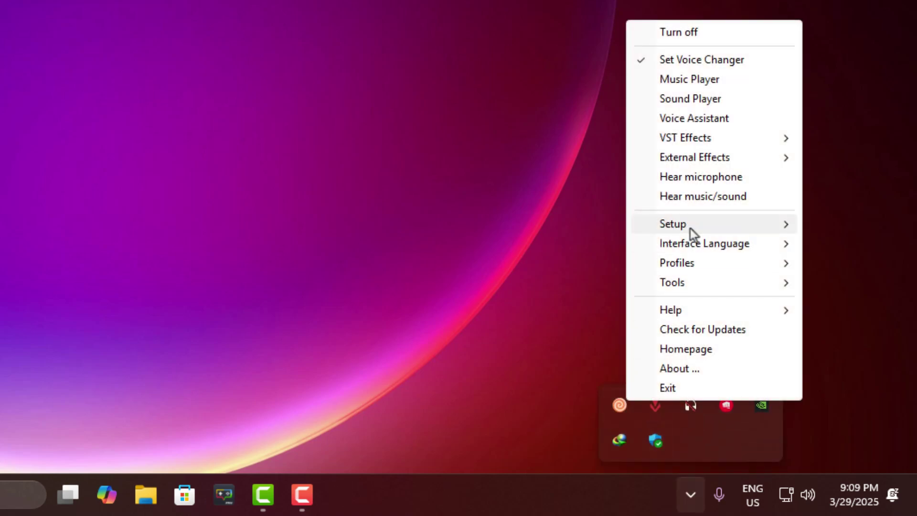
mouse_move(689, 228)
mouse_move(581, 323)
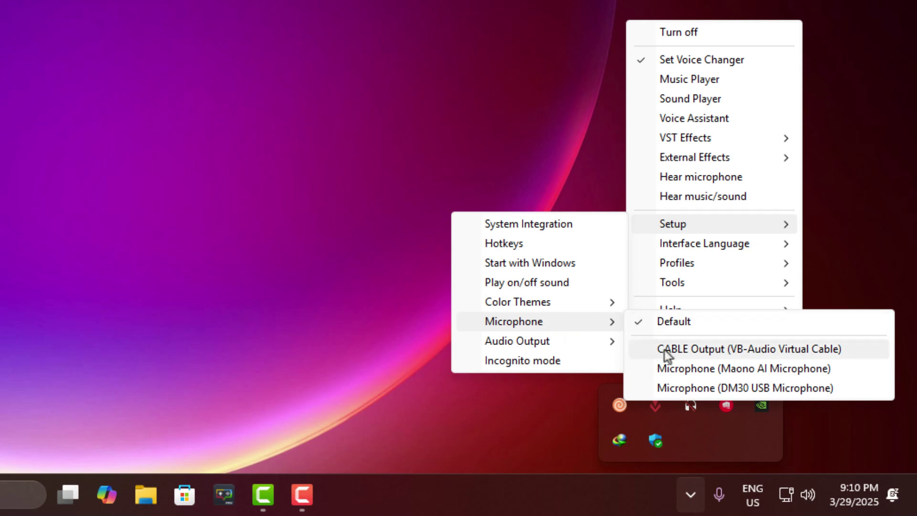
left_click(681, 353)
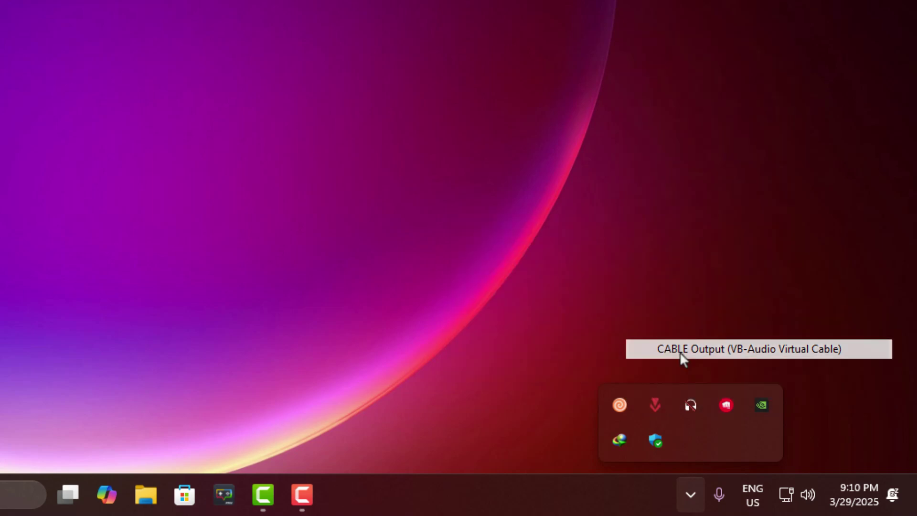
- Set Clownfish's audio output to G24I28 (NVIDIA High Definition Audio)
right_click(653, 403)
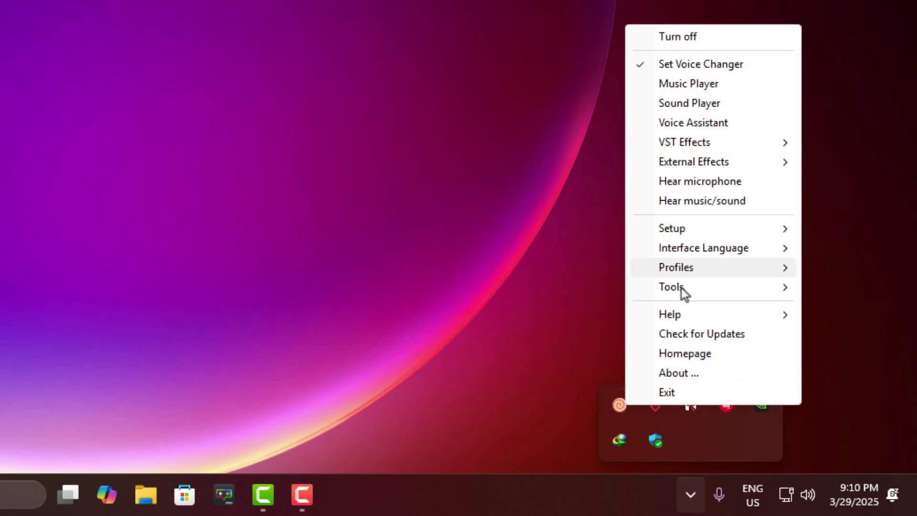
mouse_move(580, 352)
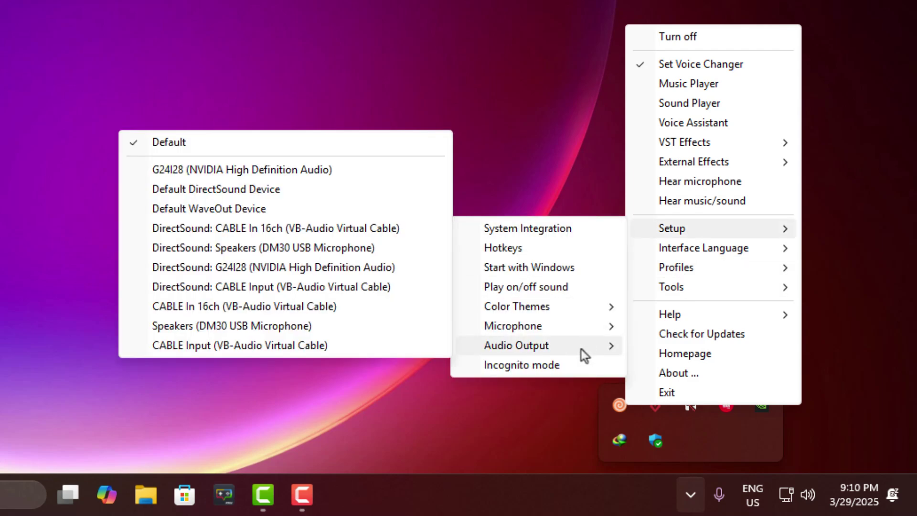
left_click(260, 174)
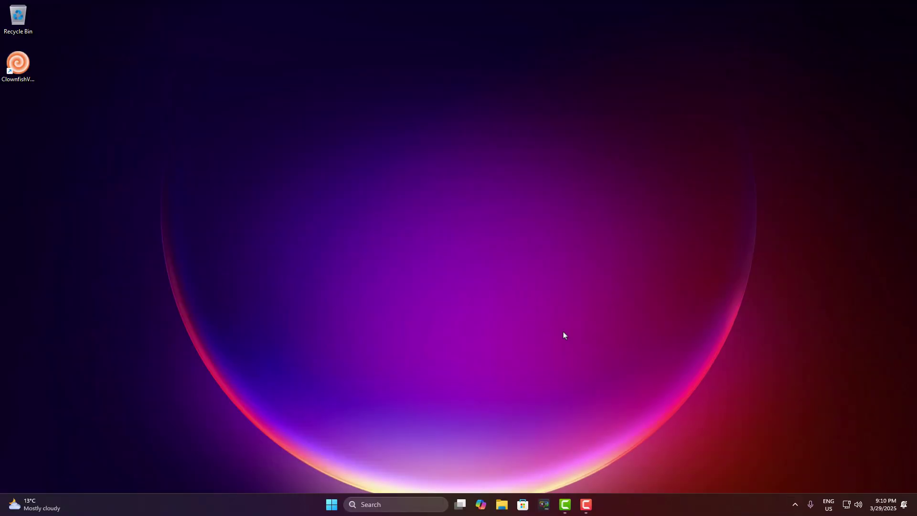
- Open Clownfish's voice changer window with its voices, sound effects and microphone settings
left_click(795, 506)
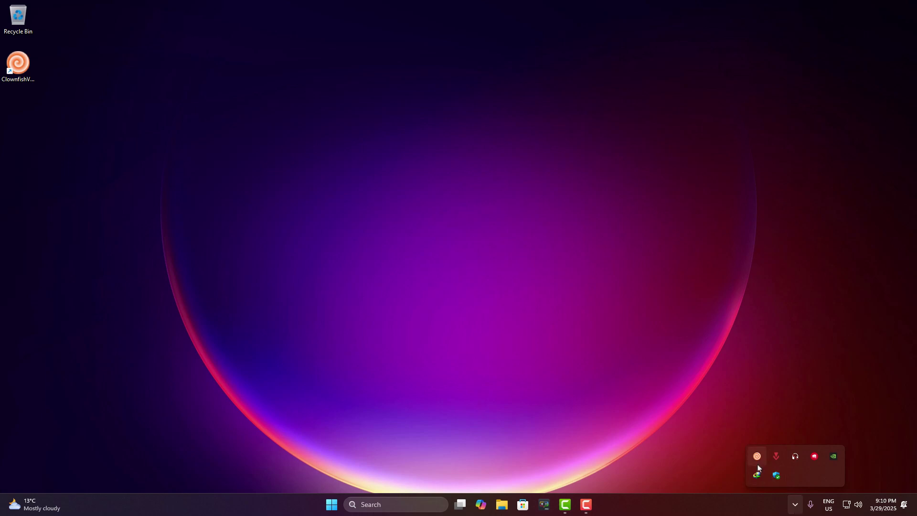
left_click(659, 438)
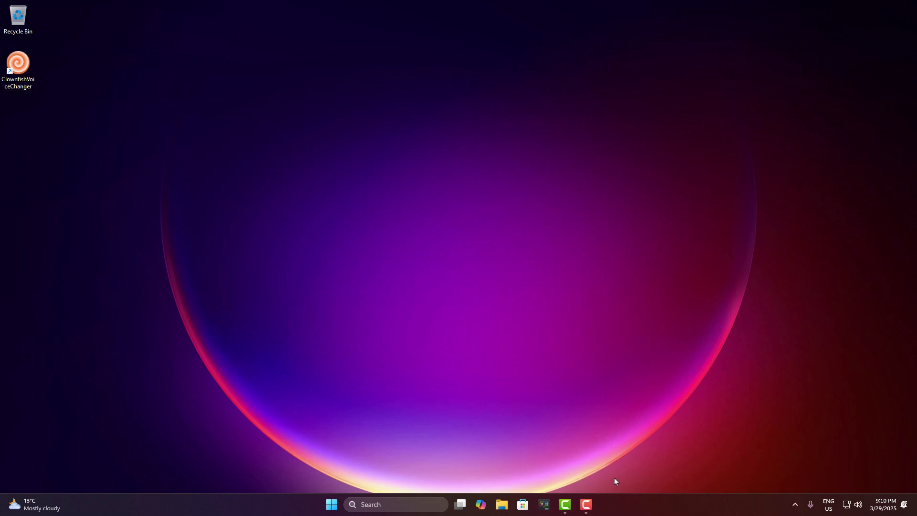
left_click(795, 504)
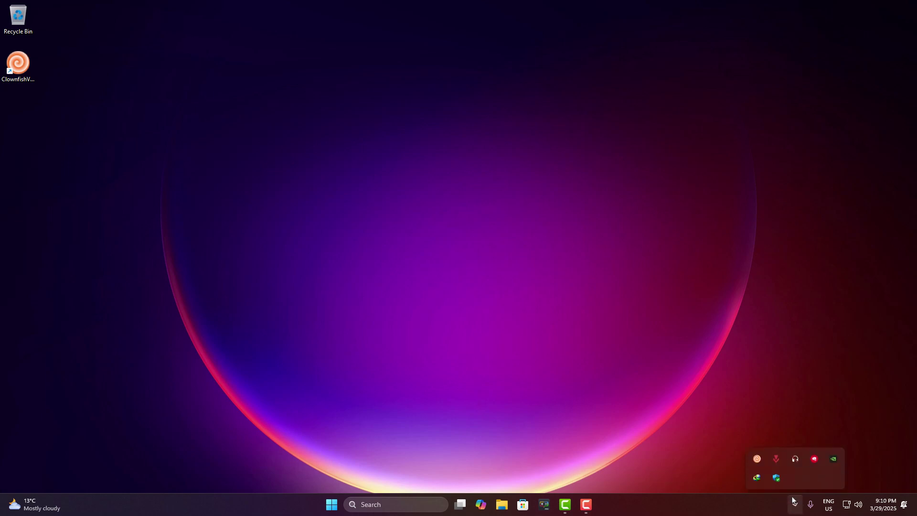
right_click(756, 458)
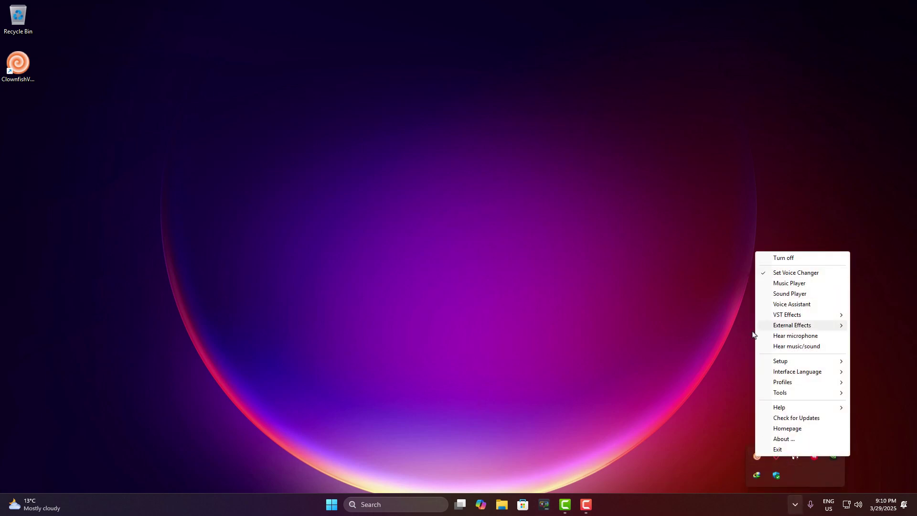
left_click(714, 485)
left_click(794, 504)
right_click(759, 457)
left_click(795, 272)
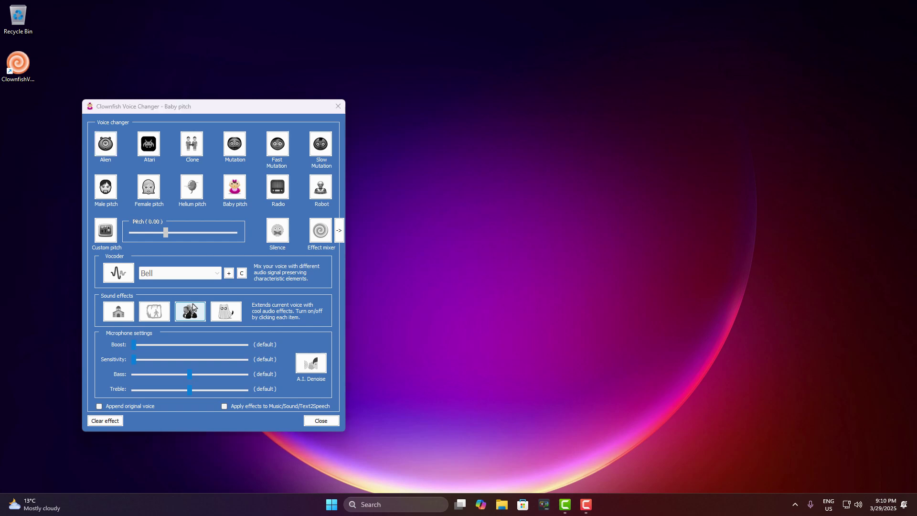
- Switch to Discord, decline changing to the newly detected microphone, and open the Voice & Video settings
left_click(331, 504)
type("discord")
left_click(331, 239)
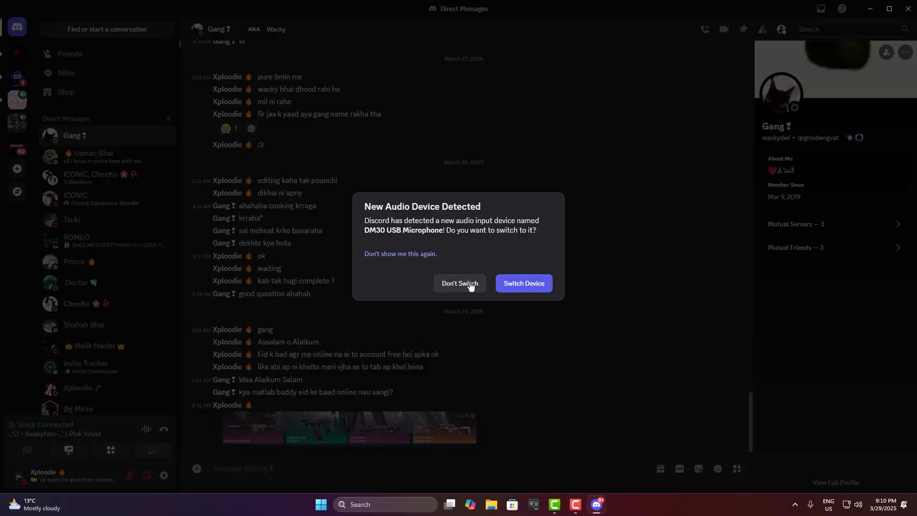
left_click(467, 286)
left_click(164, 475)
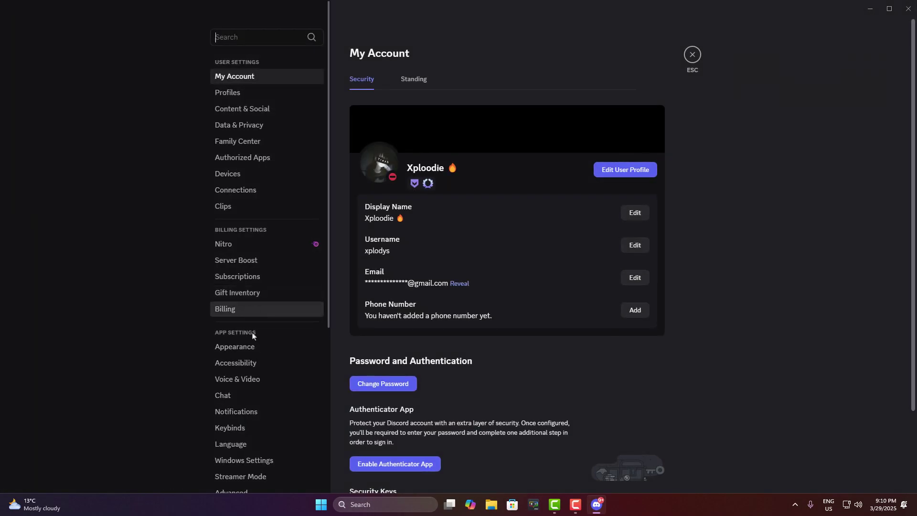
left_click(248, 378)
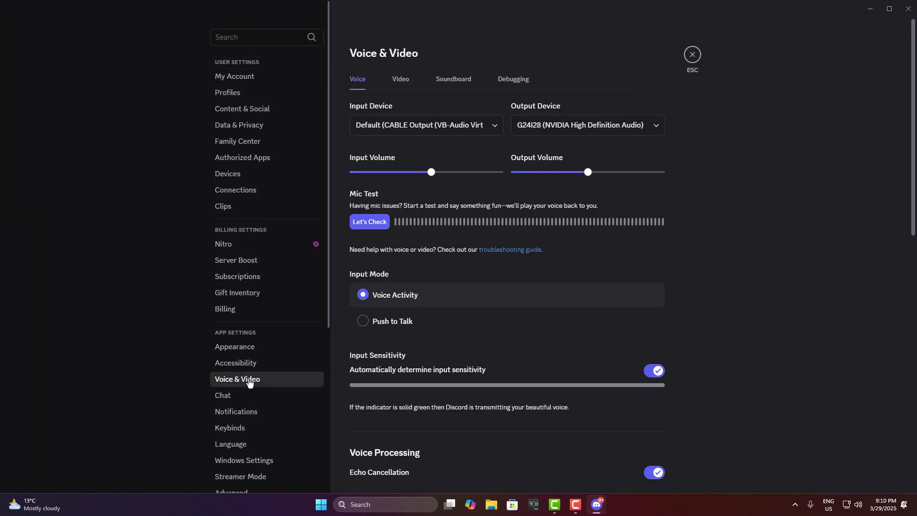
- Set Discord's input device to Default (CABLE Output (VB-Audio Virtual Cable)) and run the mic test
left_click(468, 125)
left_click(428, 159)
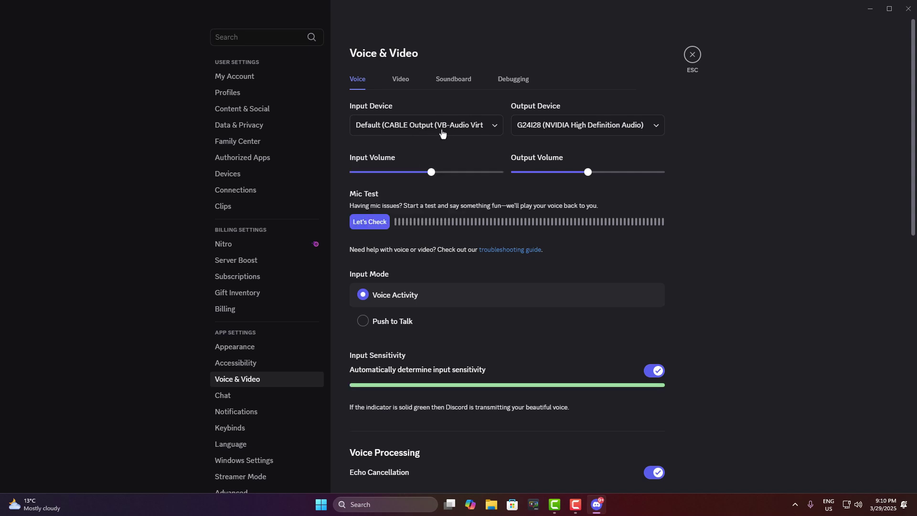
left_click(381, 226)
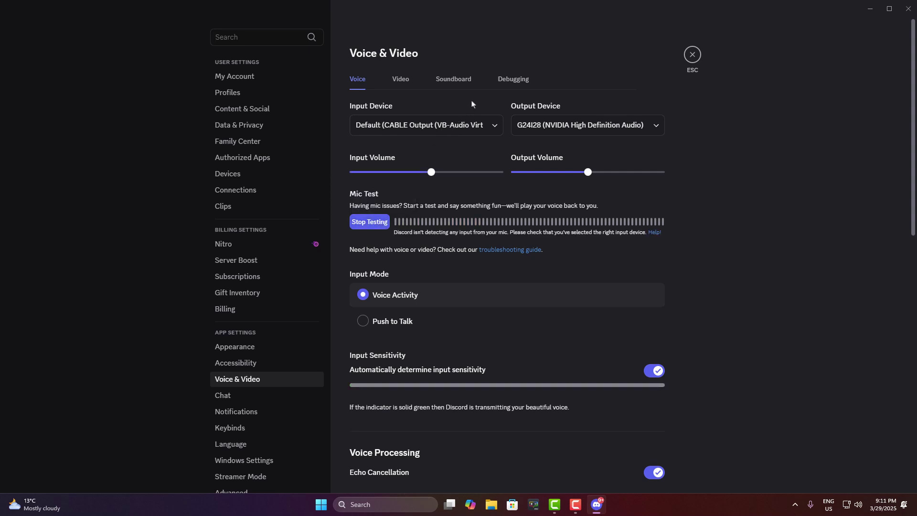
left_click(439, 125)
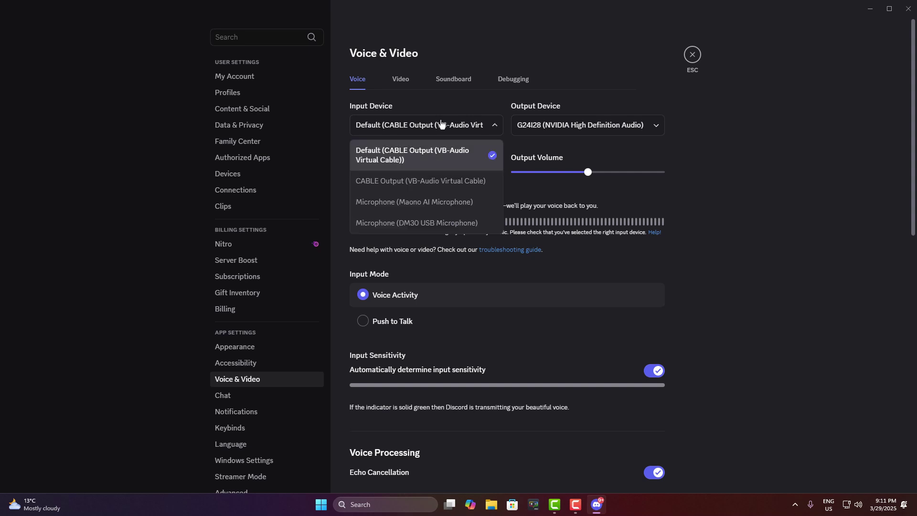
left_click(396, 158)
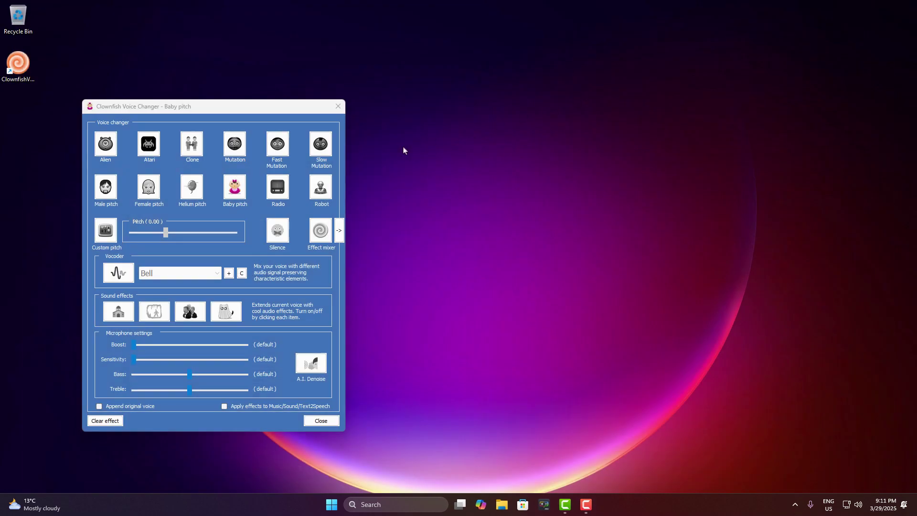
- Turn on A.I. Denoise in the Clownfish Voice Changer window and close the window
left_click_drag(286, 112, 431, 114)
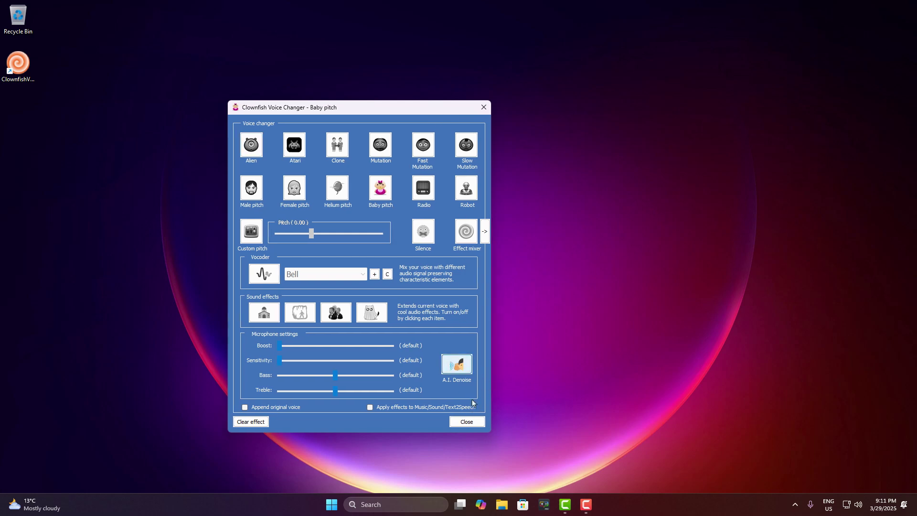
left_click(466, 422)
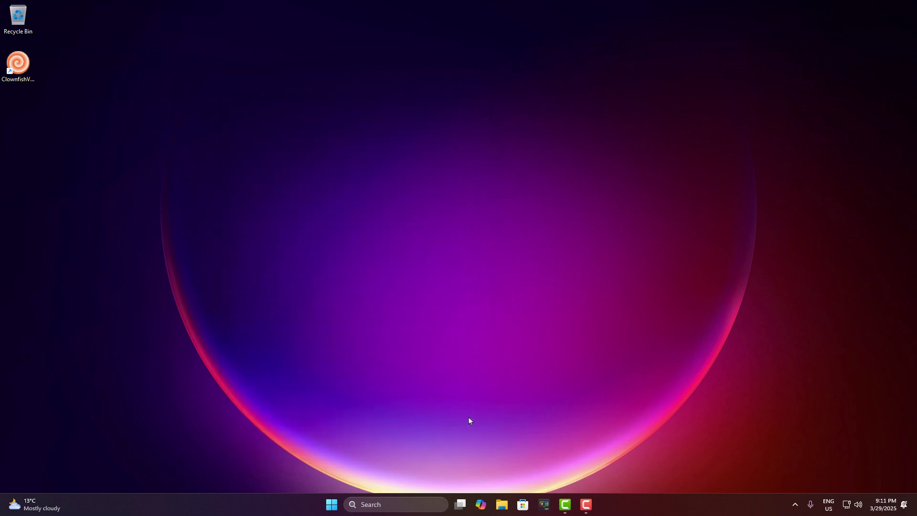